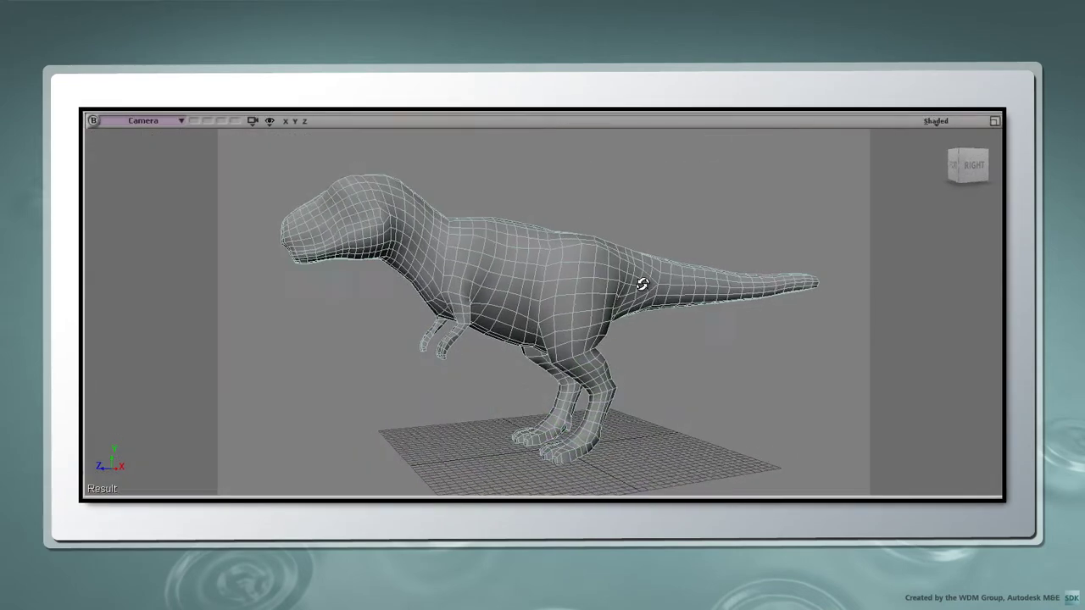
# Orbit the Camera view to inspect the wireframe Trex model from another angle.
pyautogui.moveTo(635, 283); pyautogui.dragTo(304, 288)
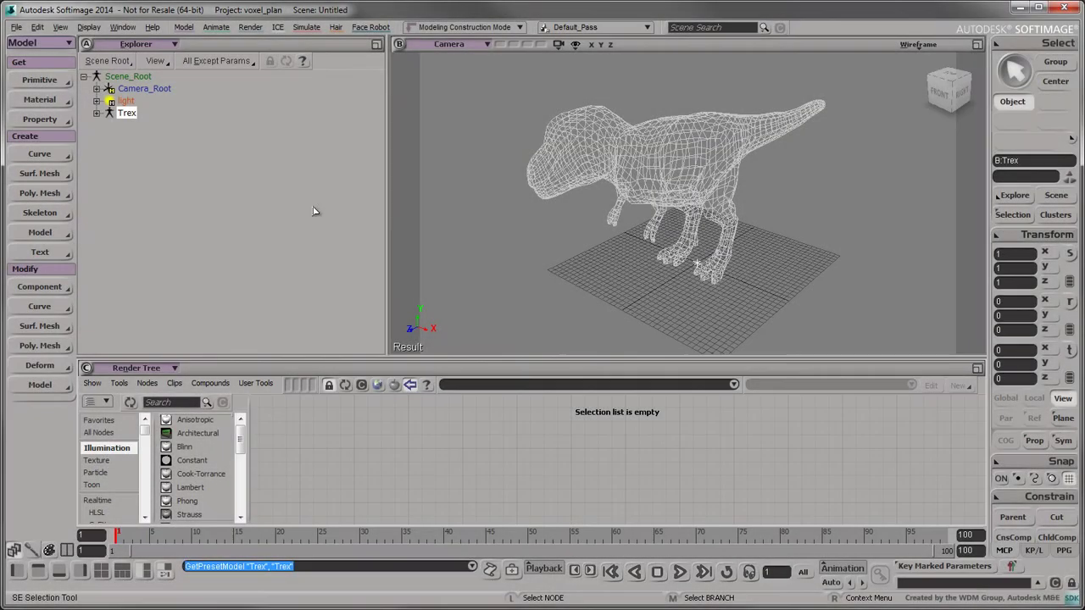
# Create an empty point cloud and parent it under the Trex model in the Explorer.
pyautogui.click(43, 81)
pyautogui.moveTo(169, 127)
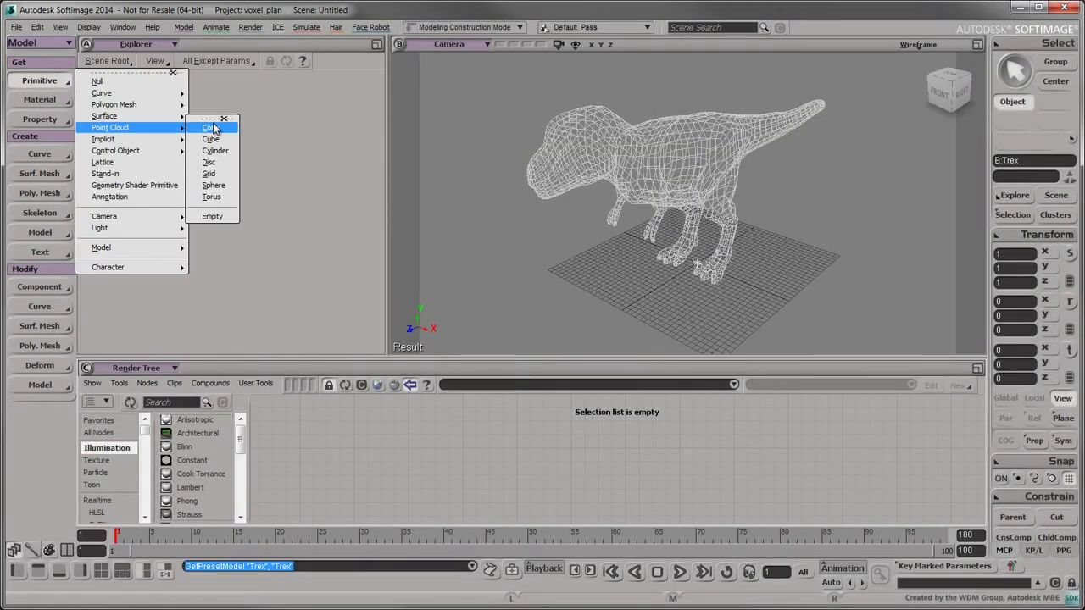
pyautogui.click(212, 217)
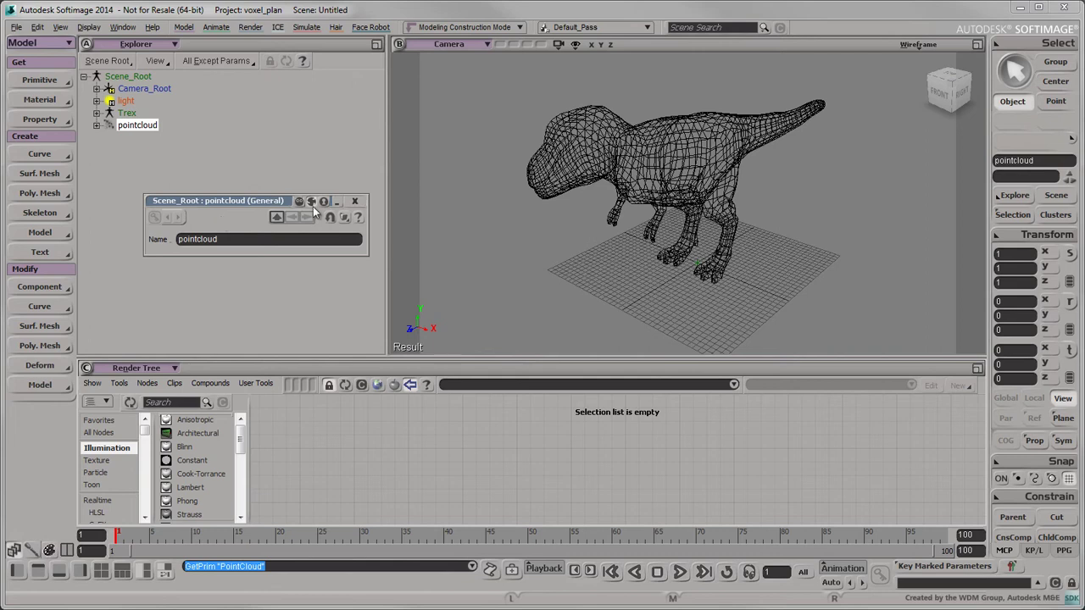
pyautogui.click(355, 201)
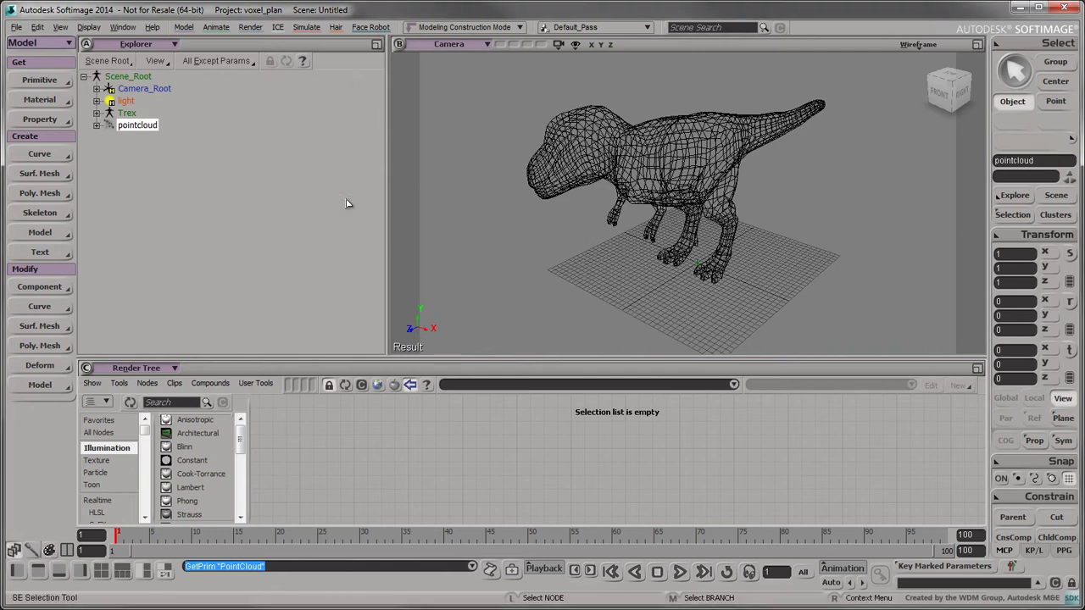
pyautogui.click(96, 113)
pyautogui.moveTo(142, 190); pyautogui.dragTo(129, 114)
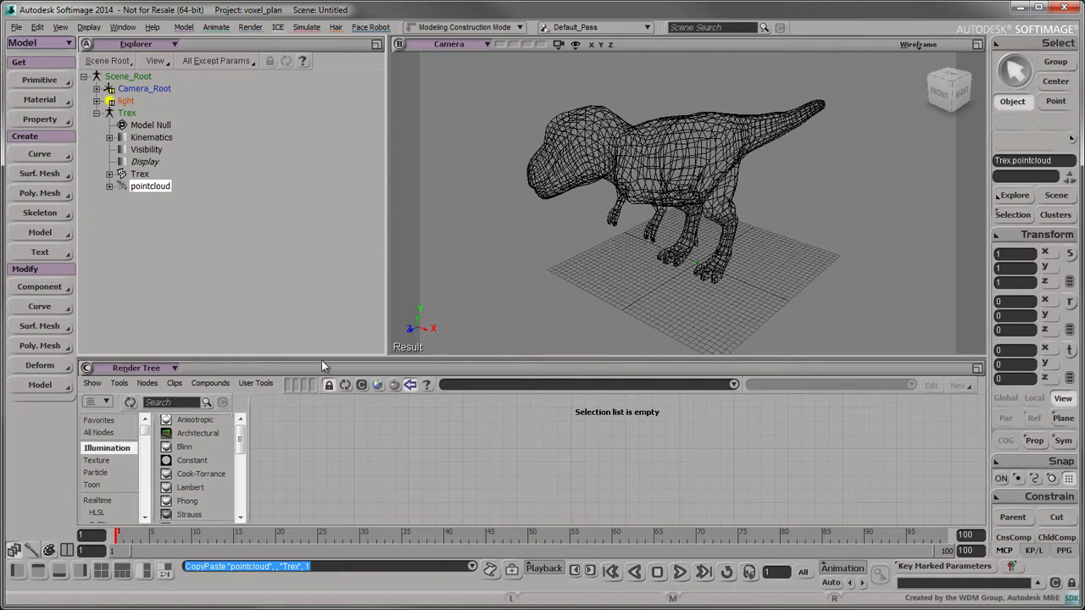
# Switch the enlarged lower panel to the ICE Tree editor and create an ICE tree.
pyautogui.moveTo(321, 360); pyautogui.dragTo(321, 324)
pyautogui.click(94, 352)
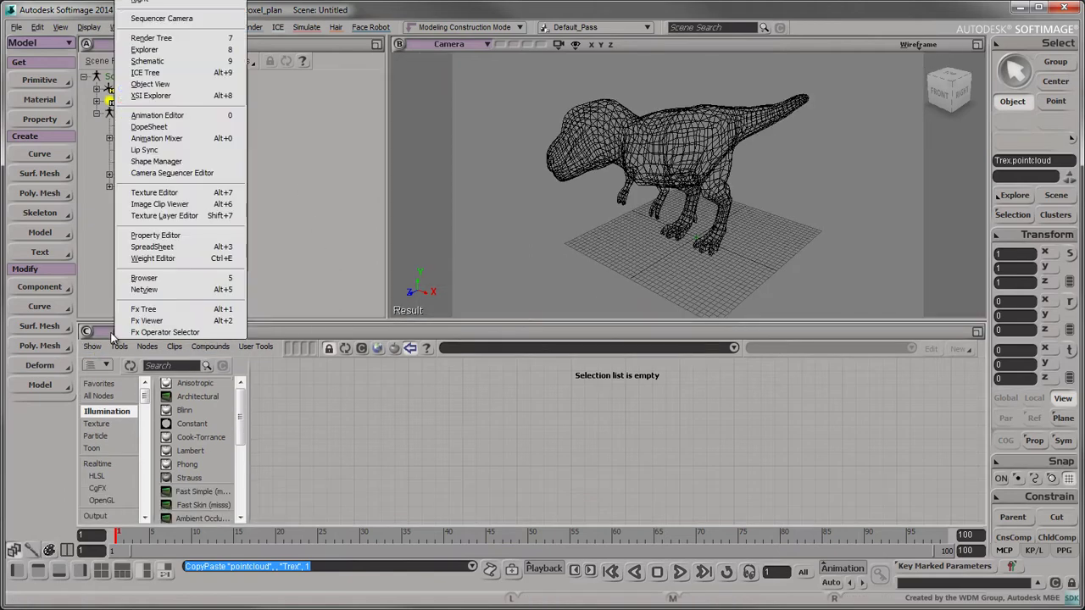
pyautogui.click(186, 79)
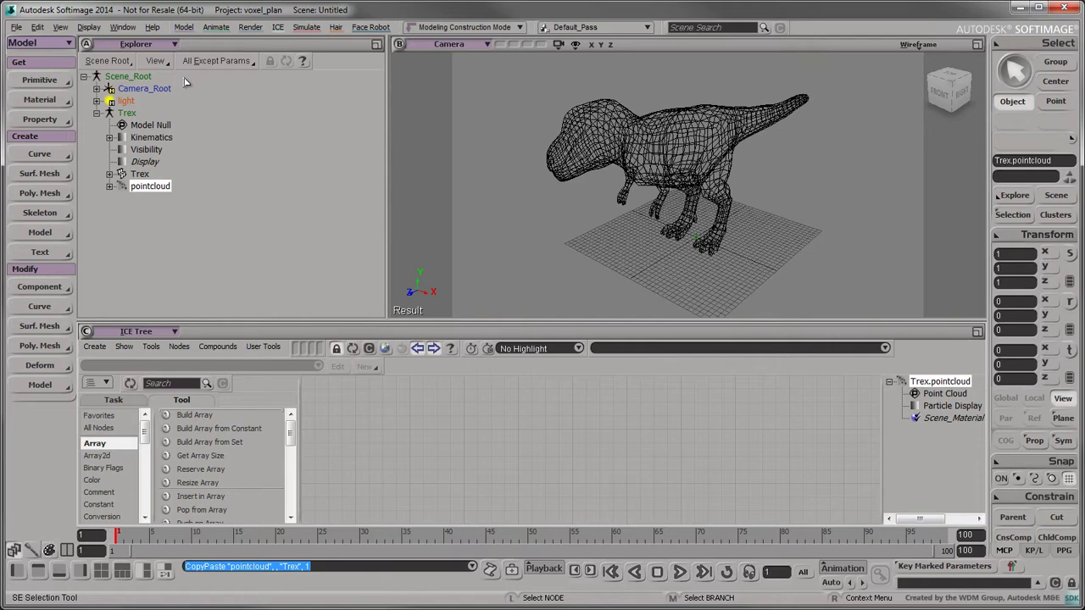
pyautogui.click(94, 347)
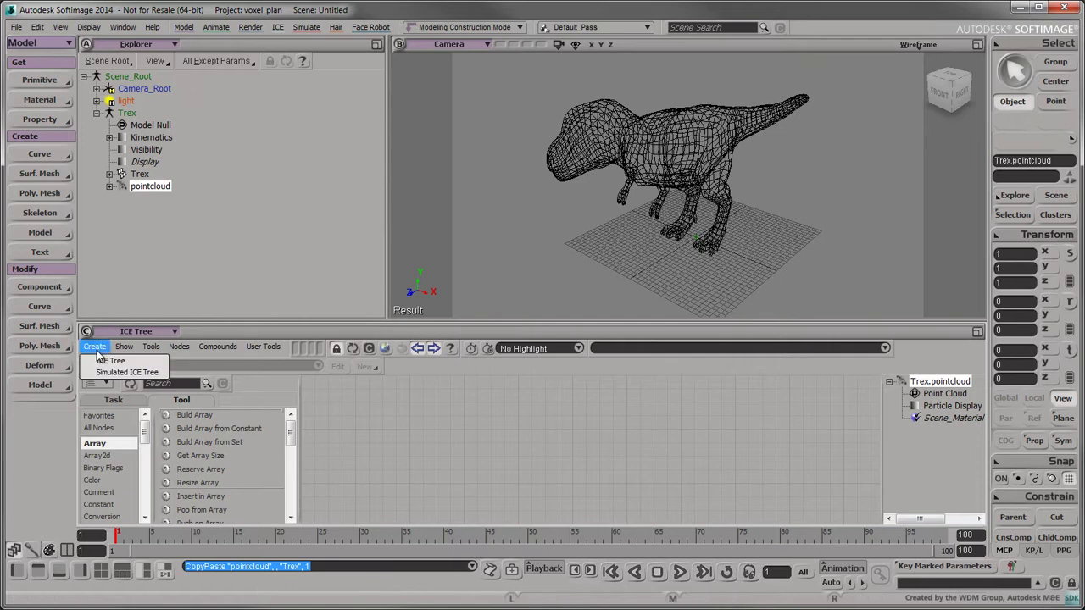
pyautogui.click(104, 364)
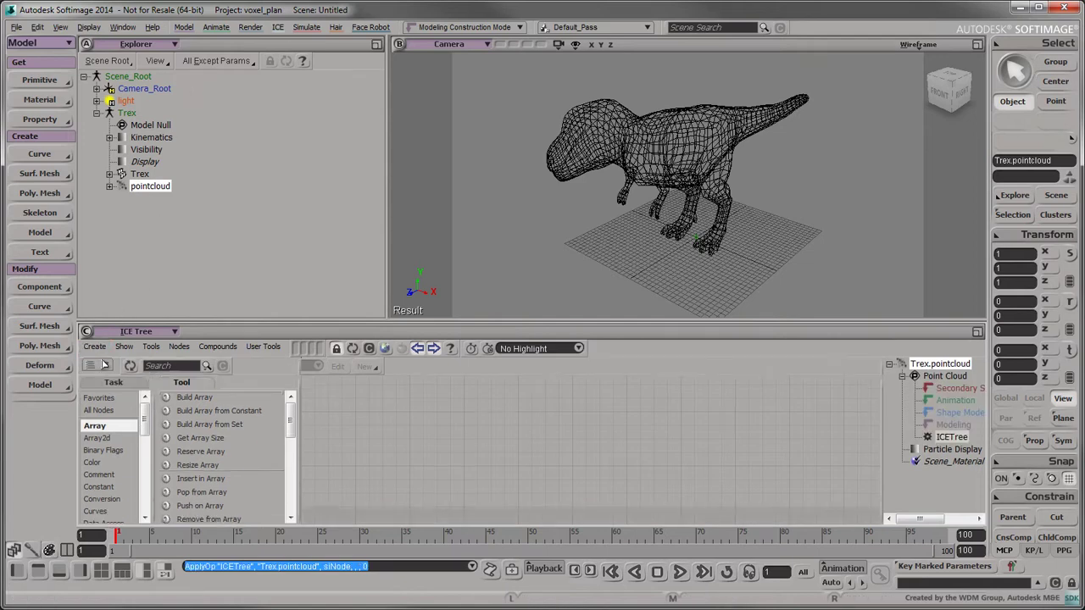
# Import Voxelizer.xsicompound and connect its Execute output to the ICETree root port.
pyautogui.click(217, 346)
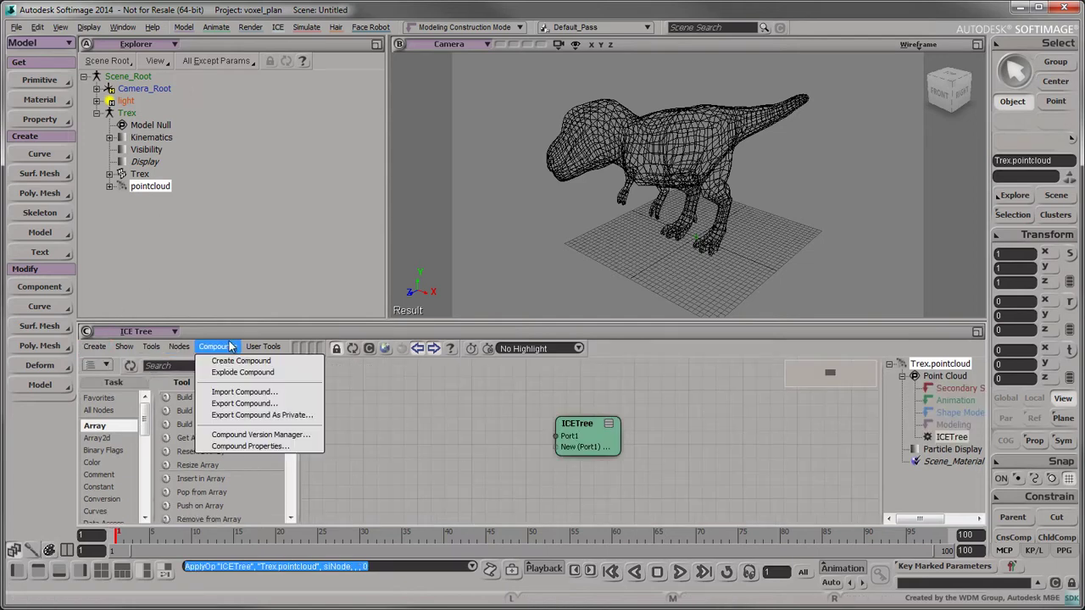
pyautogui.click(245, 393)
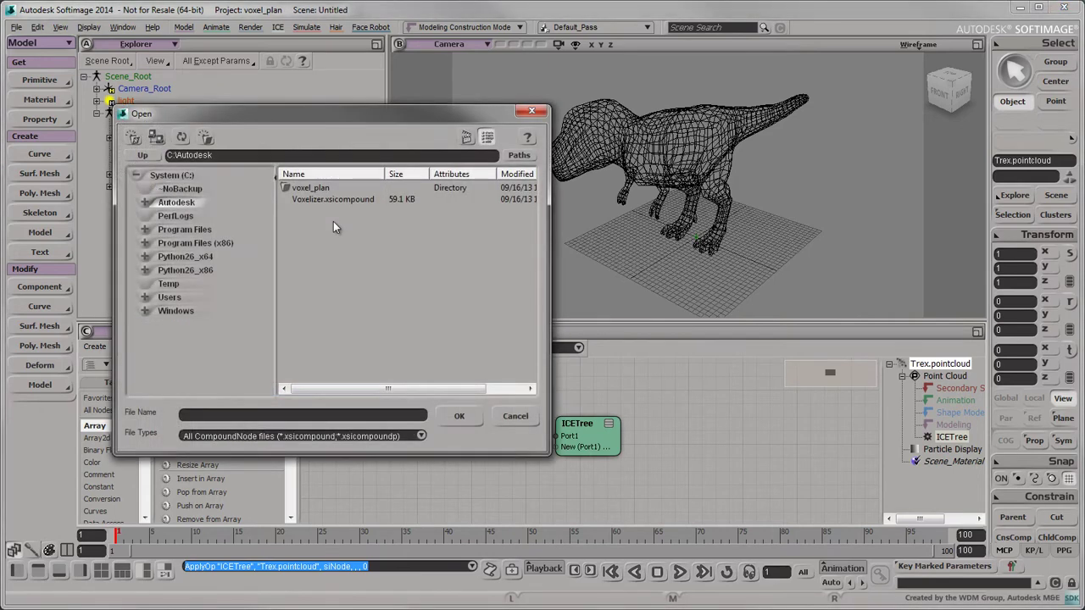
pyautogui.click(331, 200)
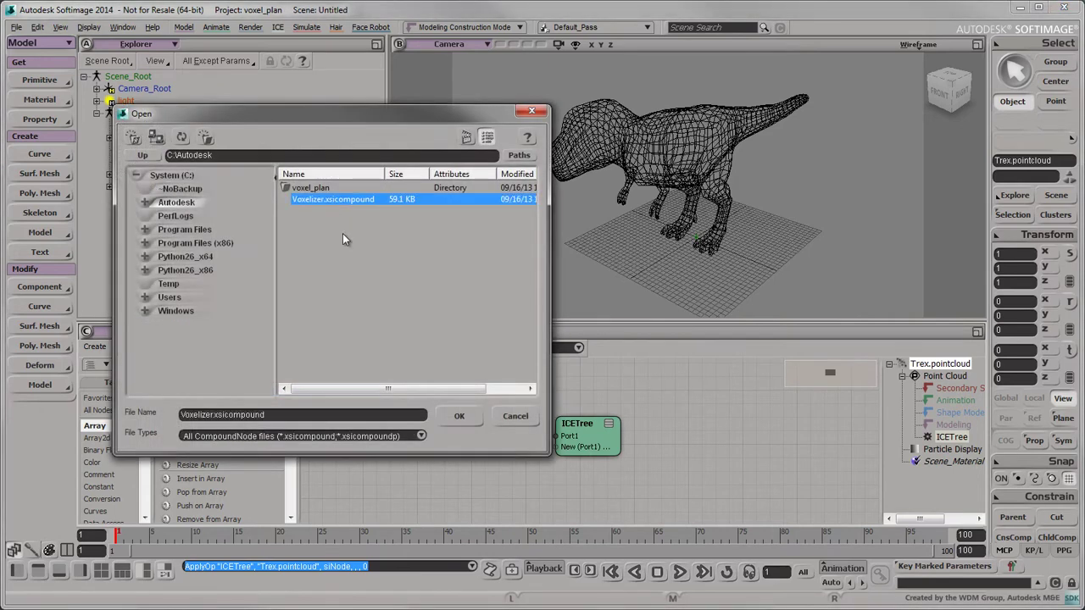
pyautogui.click(449, 422)
pyautogui.moveTo(598, 388); pyautogui.dragTo(677, 431)
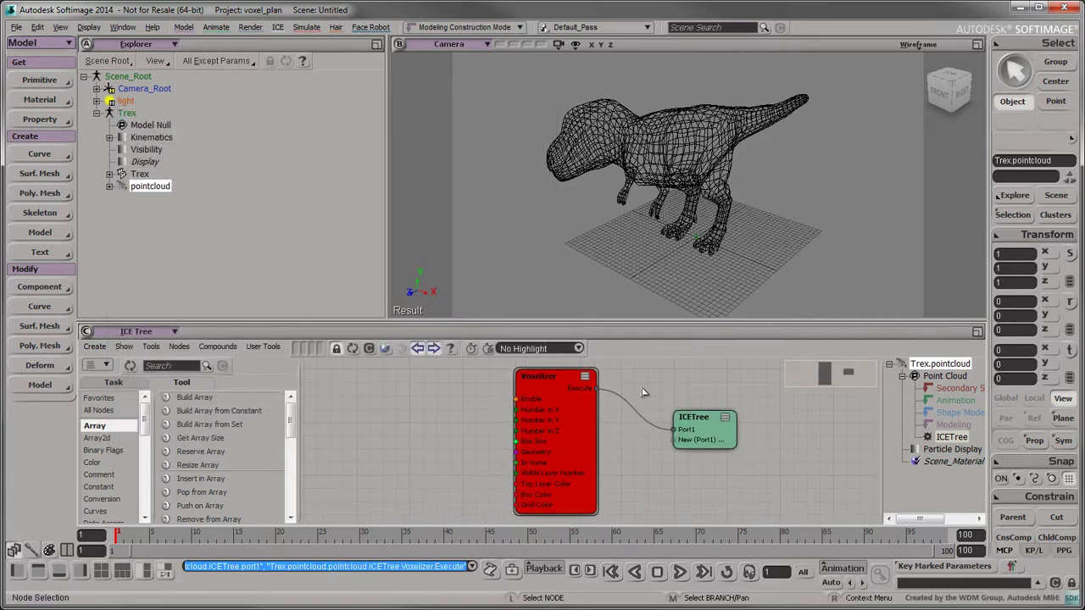
# Add a Get Data node set to Trex.Trex, wiring Value→Geometry and Out Name→In Name.
pyautogui.click(170, 365)
pyautogui.write('get d')
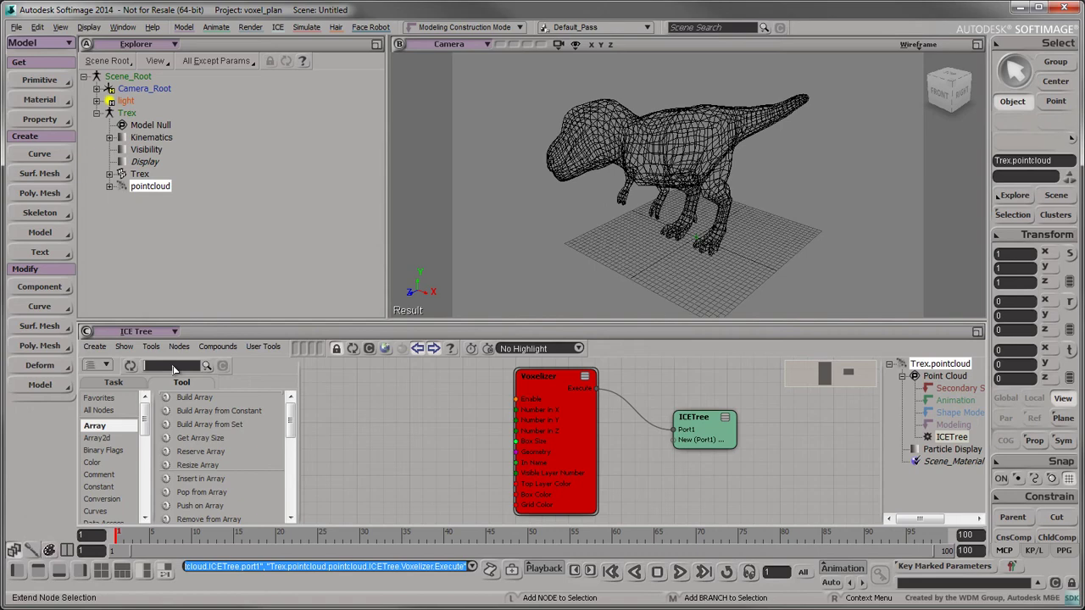
pyautogui.write('ata')
pyautogui.moveTo(190, 410); pyautogui.dragTo(349, 389)
pyautogui.doubleClick(367, 409)
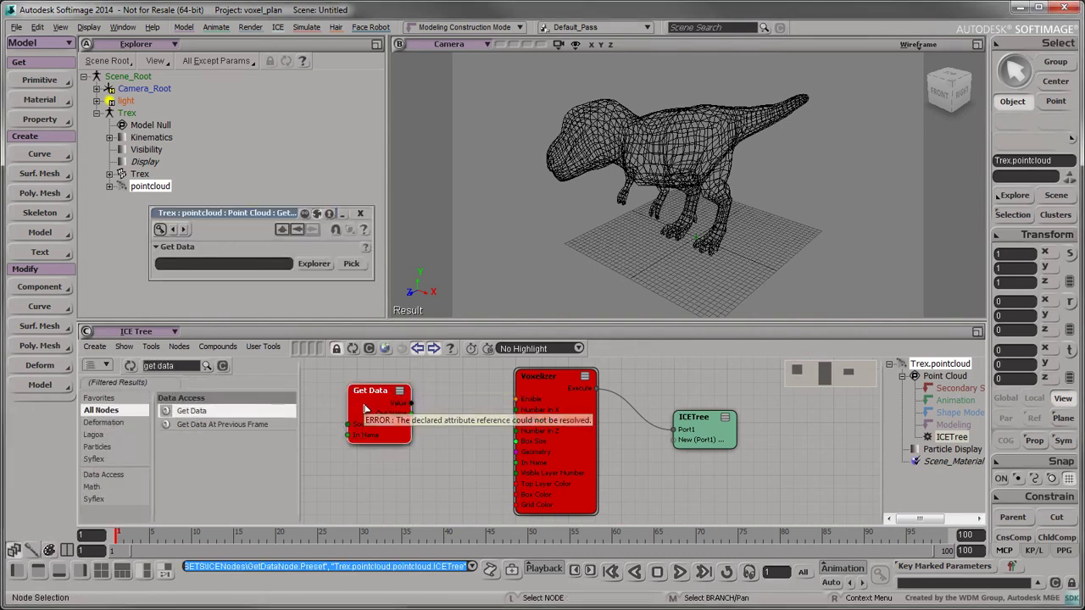
pyautogui.click(313, 263)
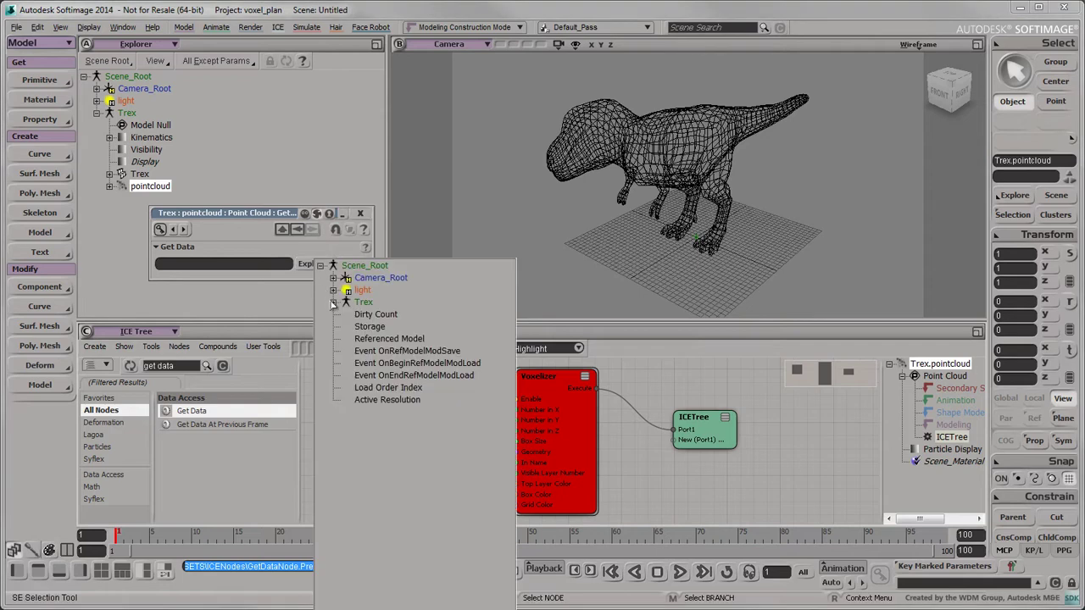
pyautogui.click(333, 303)
pyautogui.click(379, 367)
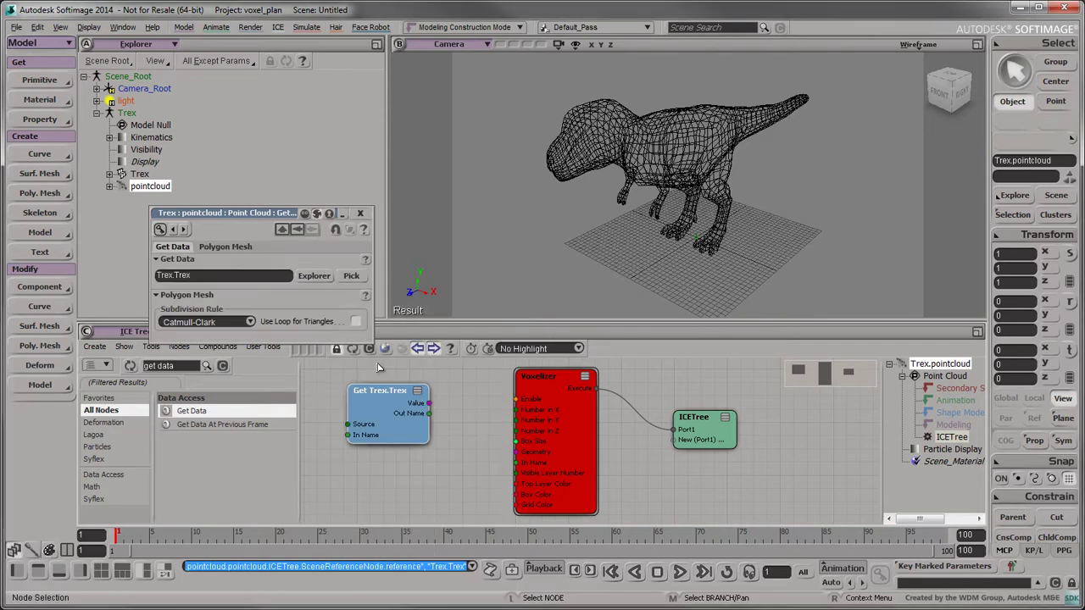
pyautogui.click(359, 212)
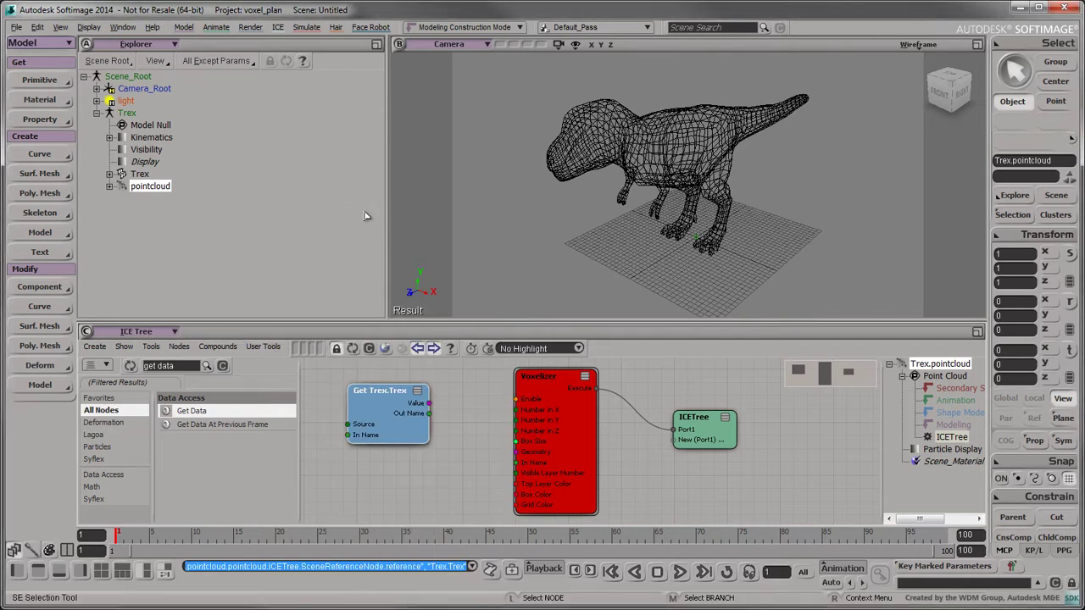
pyautogui.moveTo(429, 405); pyautogui.dragTo(517, 453)
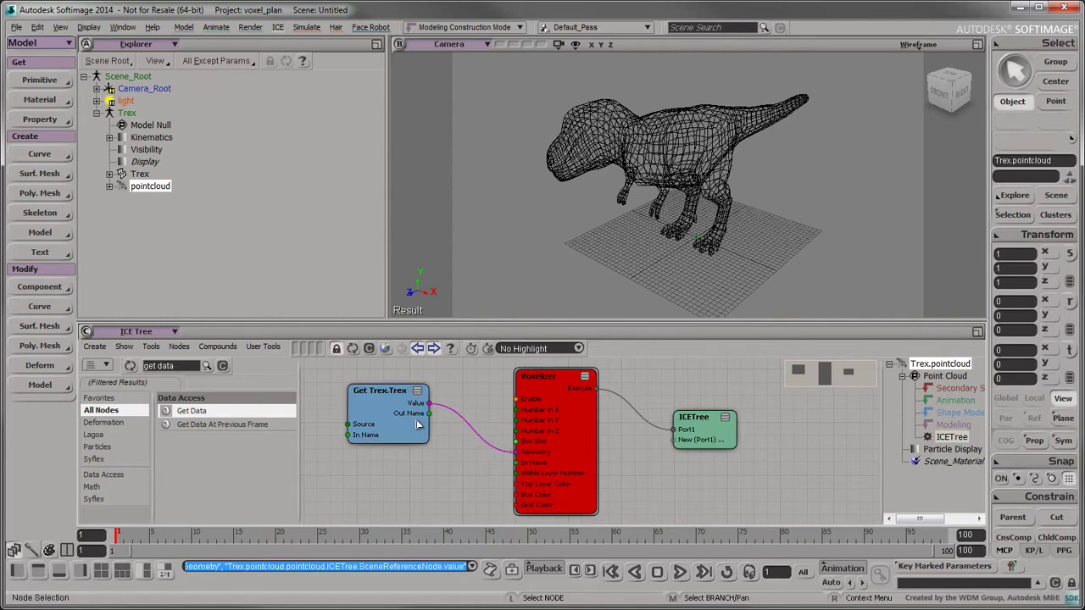
pyautogui.moveTo(429, 414); pyautogui.dragTo(527, 464)
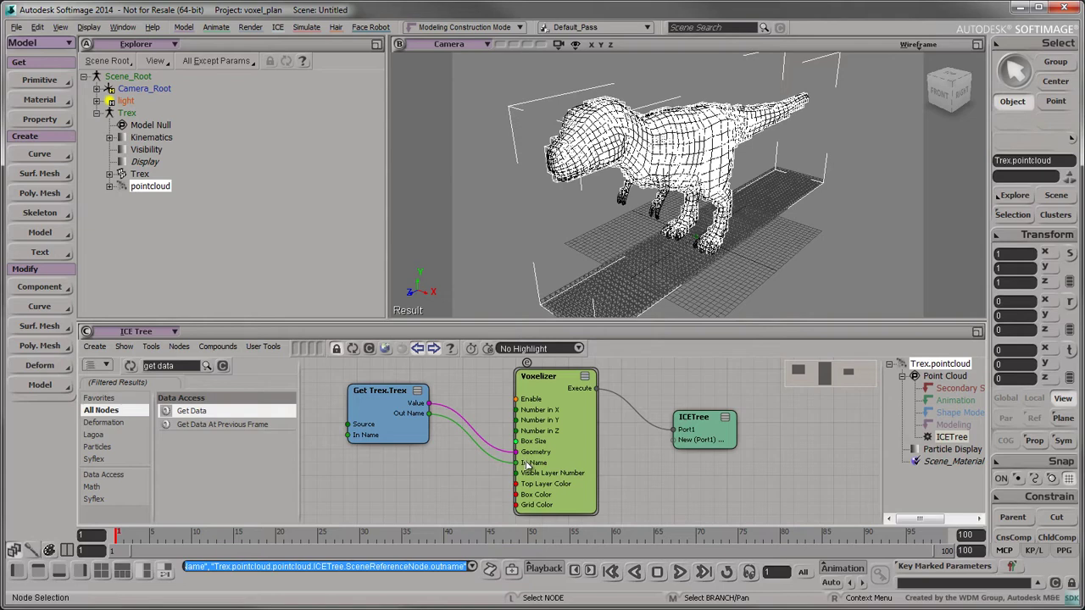
# Set the Voxelizer's Number in X, Y, Z and Box Size to 0, then untick Enable.
pyautogui.doubleClick(585, 414)
pyautogui.moveTo(263, 215); pyautogui.dragTo(252, 72)
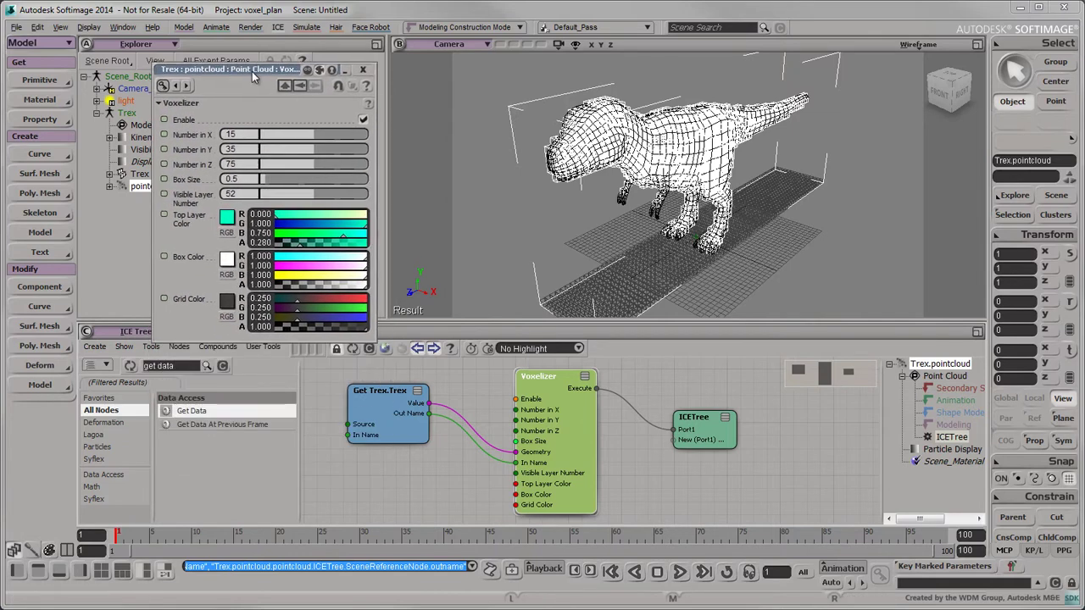
pyautogui.write('0')
pyautogui.click(240, 149)
pyautogui.write('0')
pyautogui.click(240, 164)
pyautogui.write('0')
pyautogui.click(243, 179)
pyautogui.write('0')
pyautogui.press('Return')
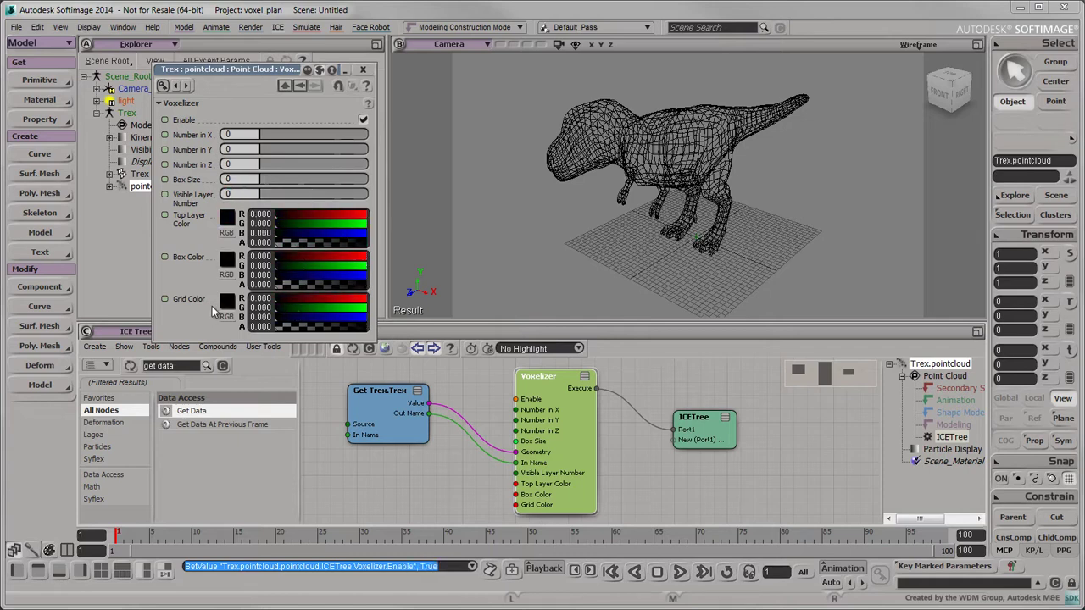
pyautogui.click(363, 121)
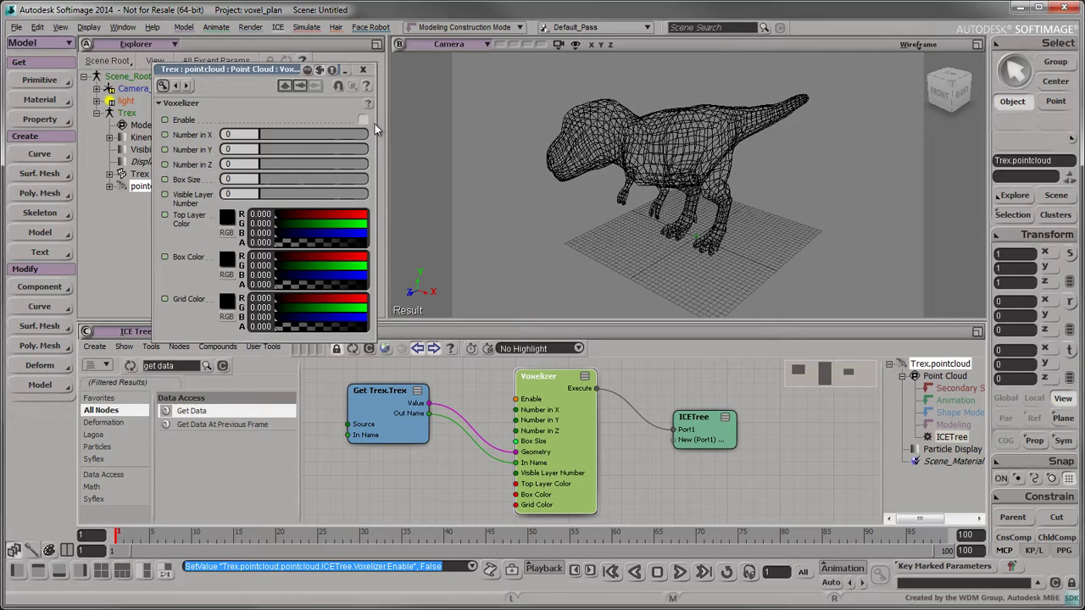
pyautogui.click(918, 44)
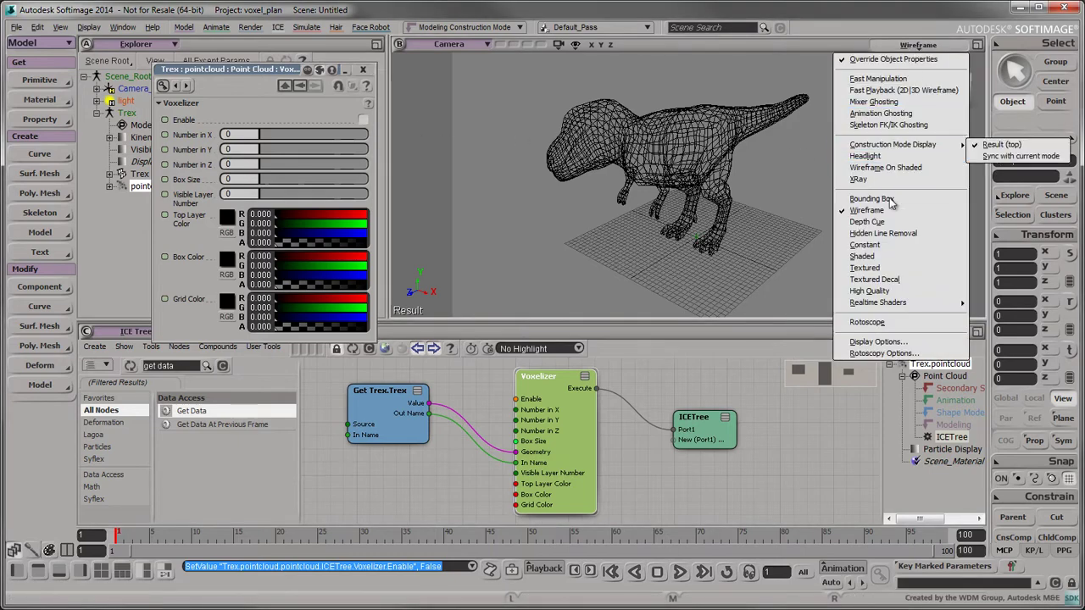
# Switch the camera view to shaded display with the headlight on.
pyautogui.click(912, 256)
pyautogui.click(921, 43)
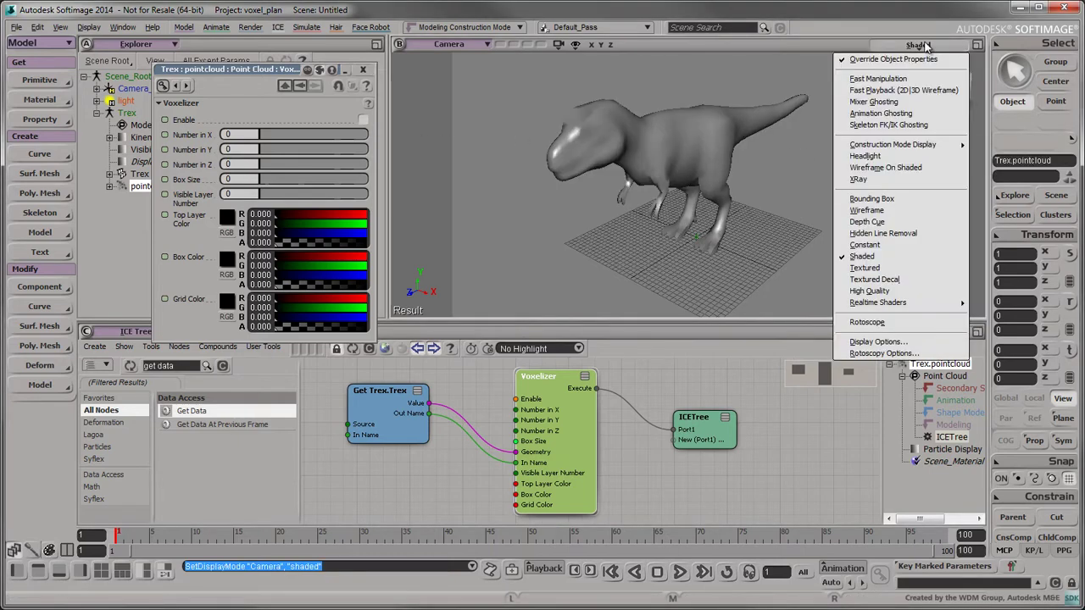
pyautogui.click(923, 155)
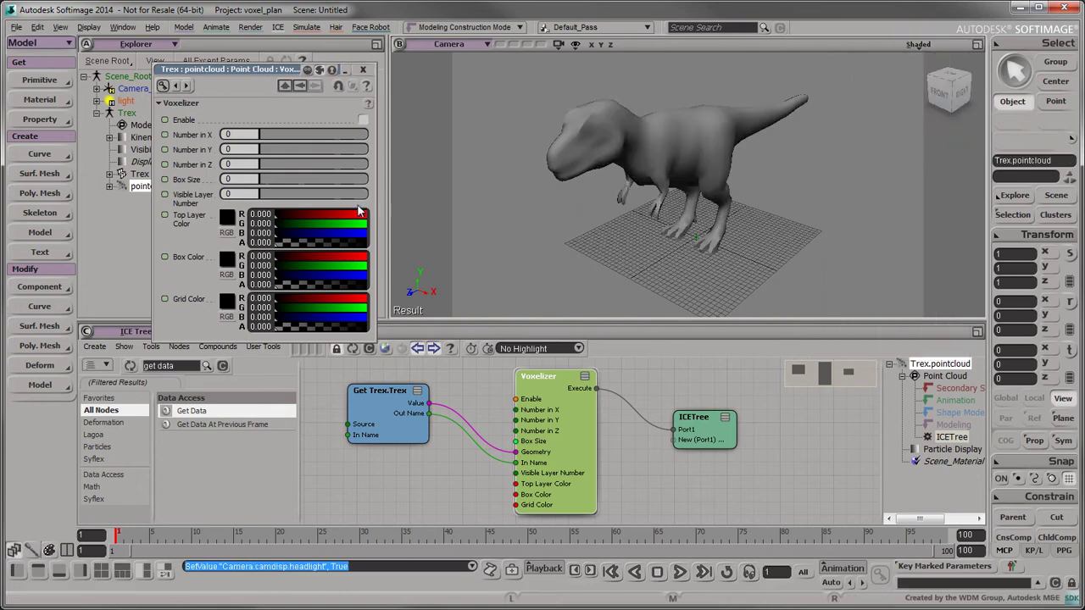
# Set the Voxelizer Box Size to 1 and the grid colour to light grey.
pyautogui.click(251, 180)
pyautogui.write('1')
pyautogui.press('Return')
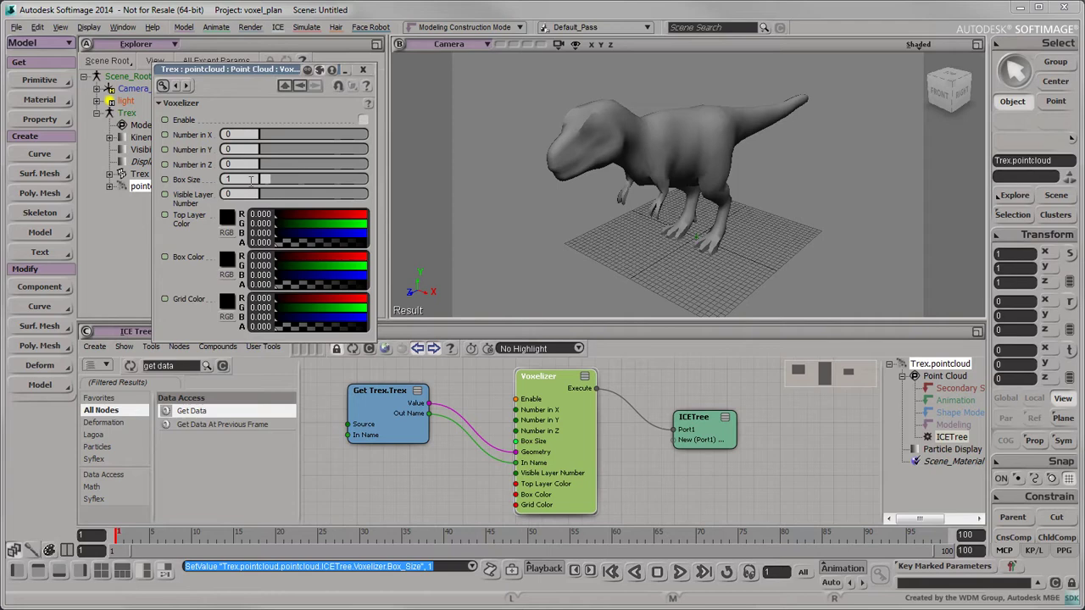
pyautogui.click(257, 299)
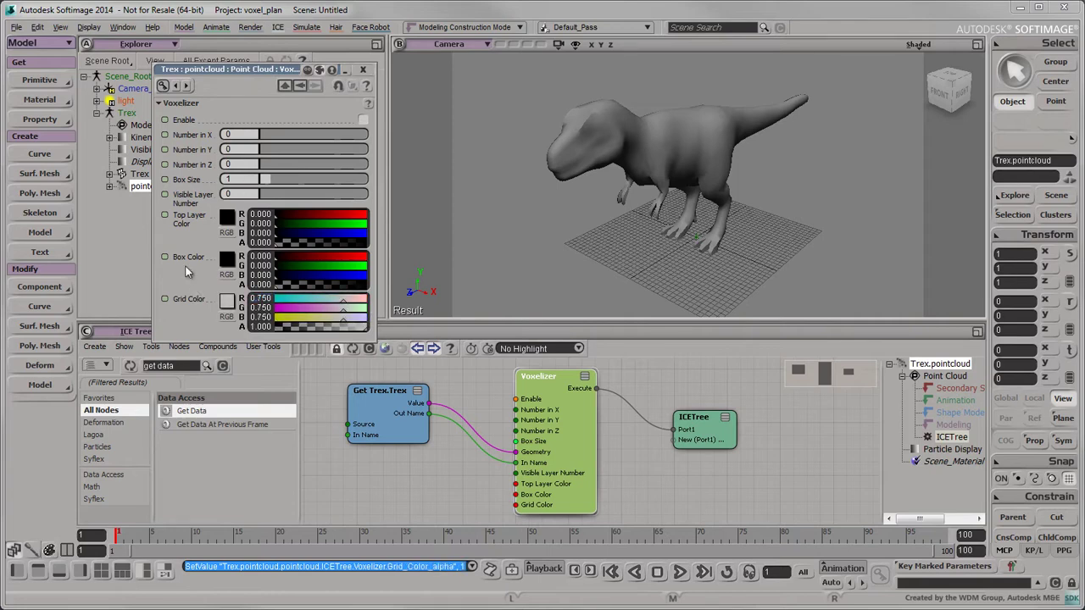
# Set Number in X, Y and Z to 20 each.
pyautogui.click(247, 134)
pyautogui.write('20')
pyautogui.press('Tab')
pyautogui.write('20')
pyautogui.press('Tab')
pyautogui.write('20')
pyautogui.press('Tab')
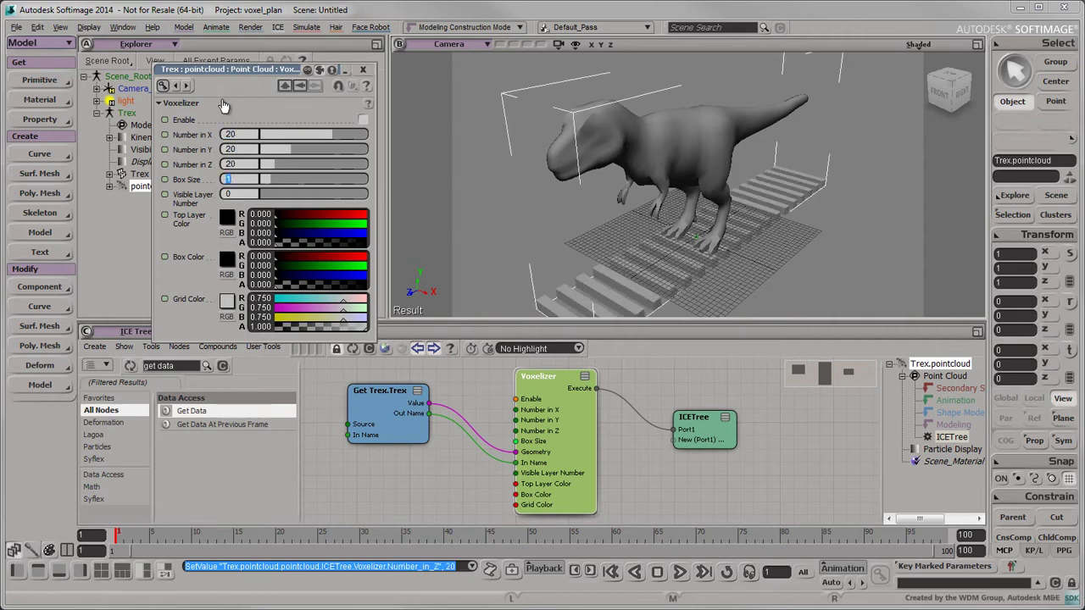
pyautogui.press('s')
pyautogui.moveTo(804, 236); pyautogui.dragTo(586, 124, button='right')
# Shrink Box Size below 1 (toward 0.314) and raise Number in Z toward 113.
pyautogui.moveTo(285, 181); pyautogui.dragTo(264, 183)
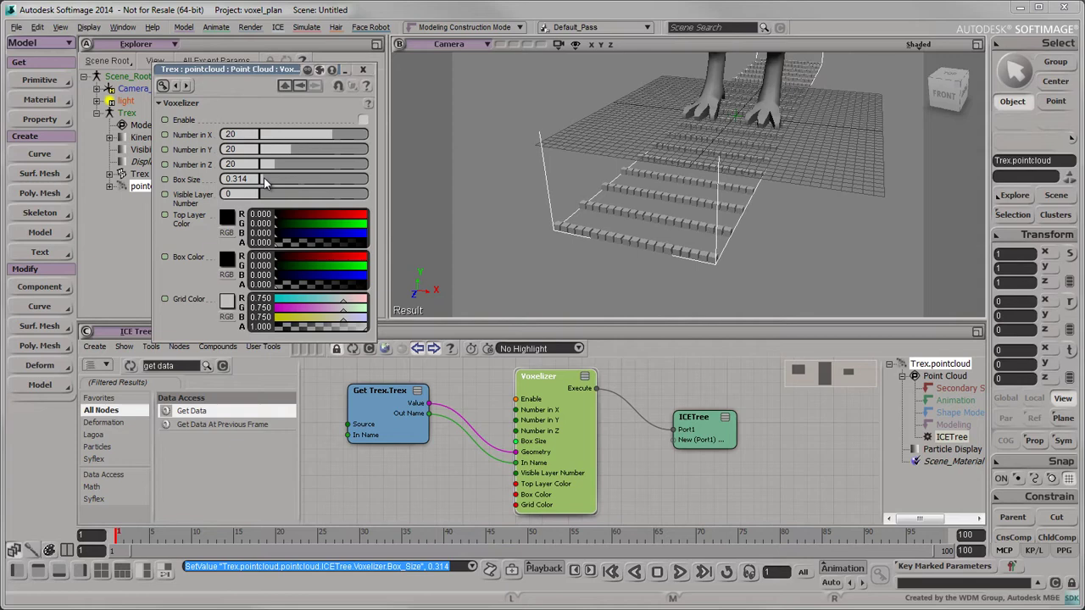
pyautogui.moveTo(278, 163); pyautogui.dragTo(340, 163)
pyautogui.press('s')
pyautogui.moveTo(647, 145); pyautogui.dragTo(700, 144, button='right')
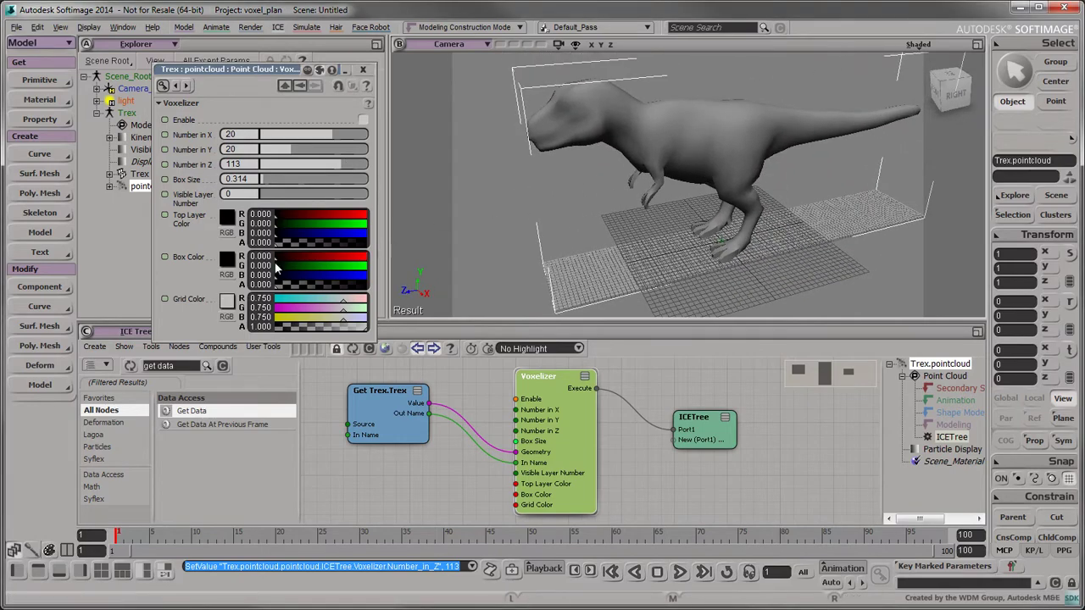
# Set Box Color to white (1,1,1,1) and Top Layer Color to 0, 1, 0.75, 0.5.
pyautogui.write('1')
pyautogui.press('Return')
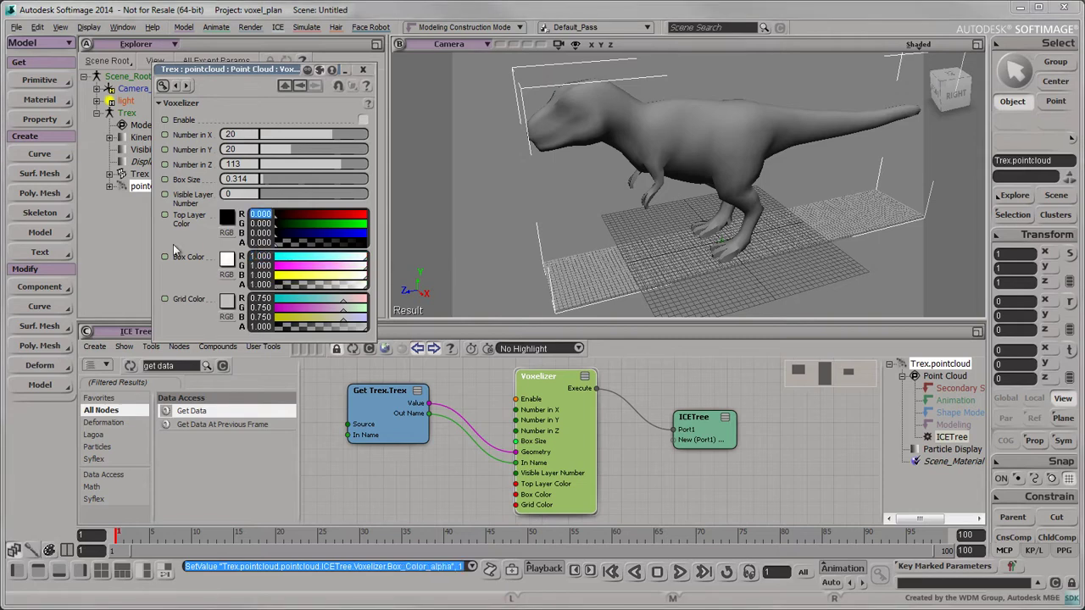
pyautogui.press('Tab')
pyautogui.write('1')
pyautogui.press('Tab')
pyautogui.write('.75')
pyautogui.press('Tab')
pyautogui.write('.5')
pyautogui.press('Return')
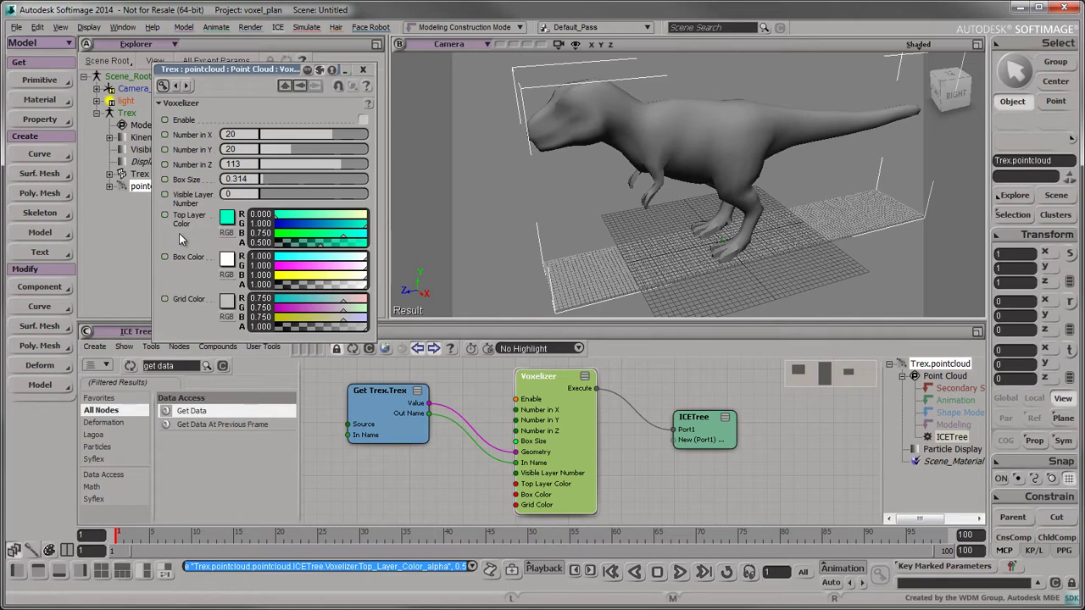
# Raise Number in Y to about 50 and Visible Layer Number to 52.
pyautogui.moveTo(268, 198); pyautogui.dragTo(287, 205)
pyautogui.moveTo(295, 150); pyautogui.dragTo(338, 157)
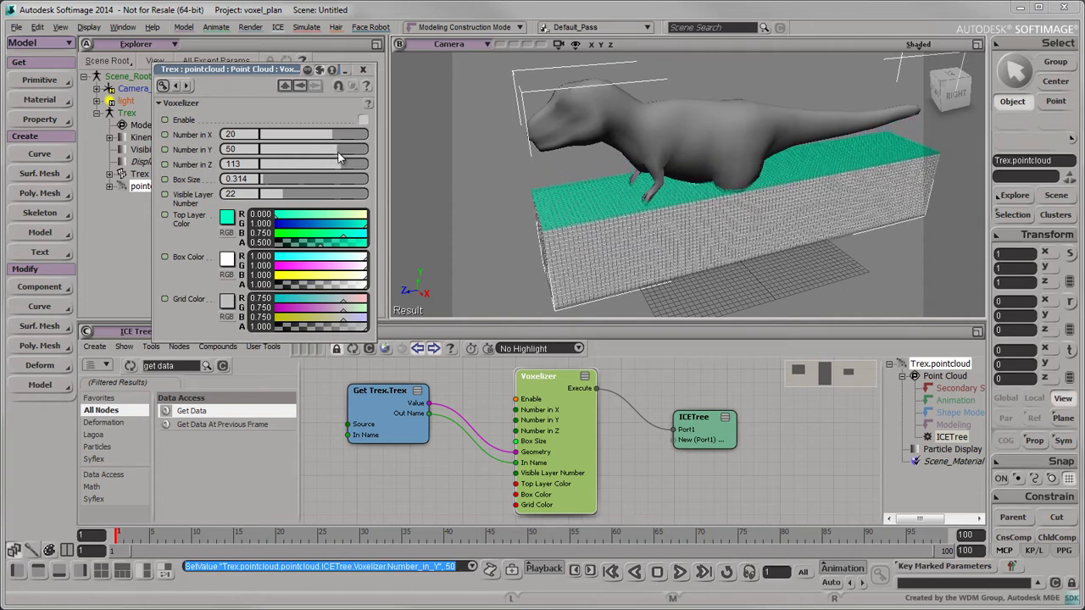
pyautogui.moveTo(287, 198); pyautogui.dragTo(313, 198)
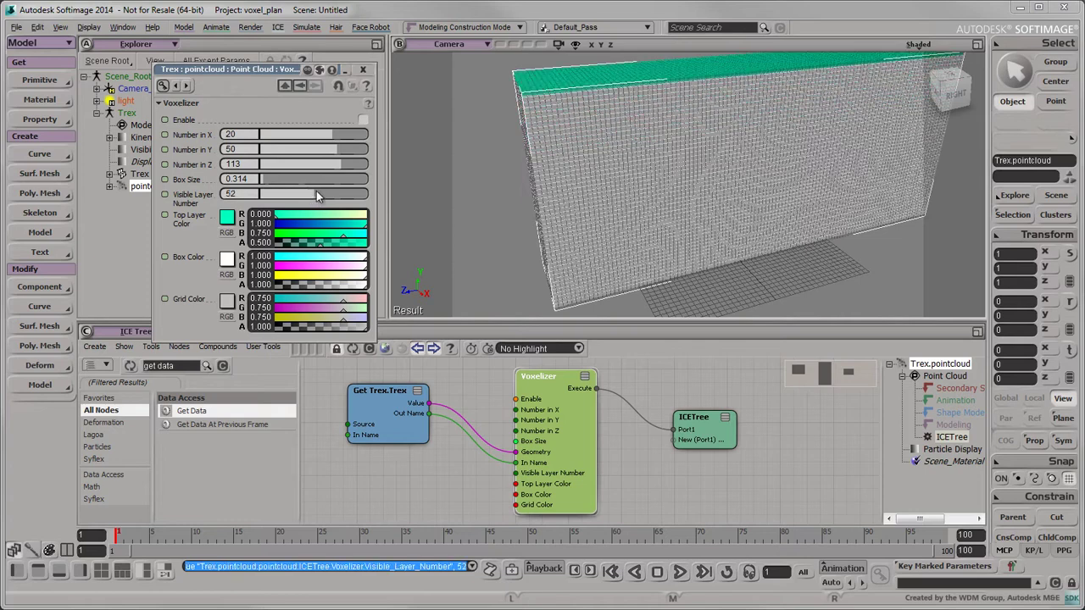
pyautogui.press('s')
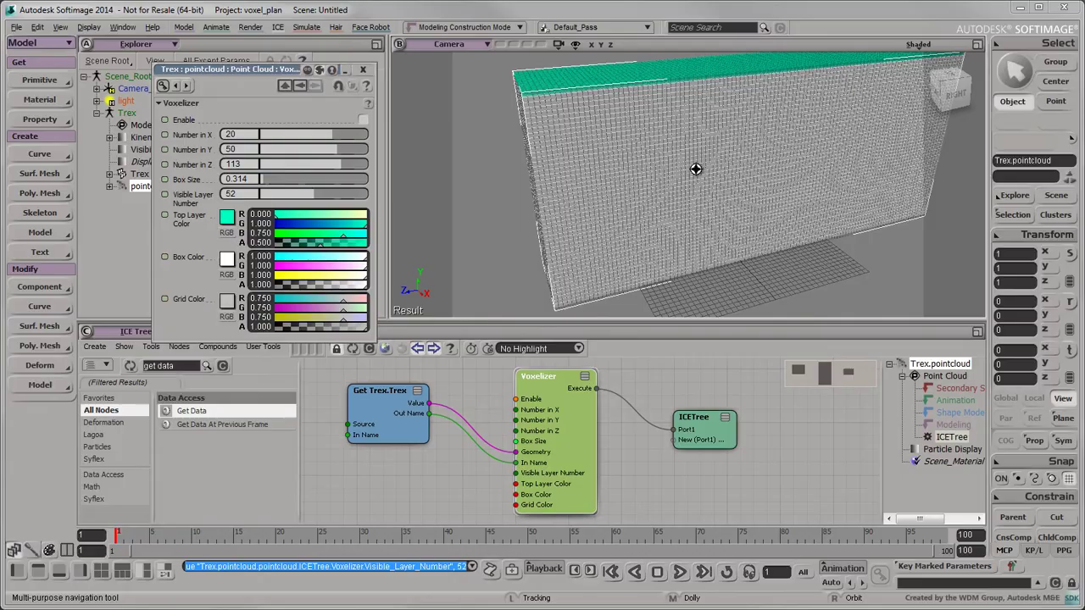
pyautogui.moveTo(700, 173); pyautogui.dragTo(775, 143, button='right')
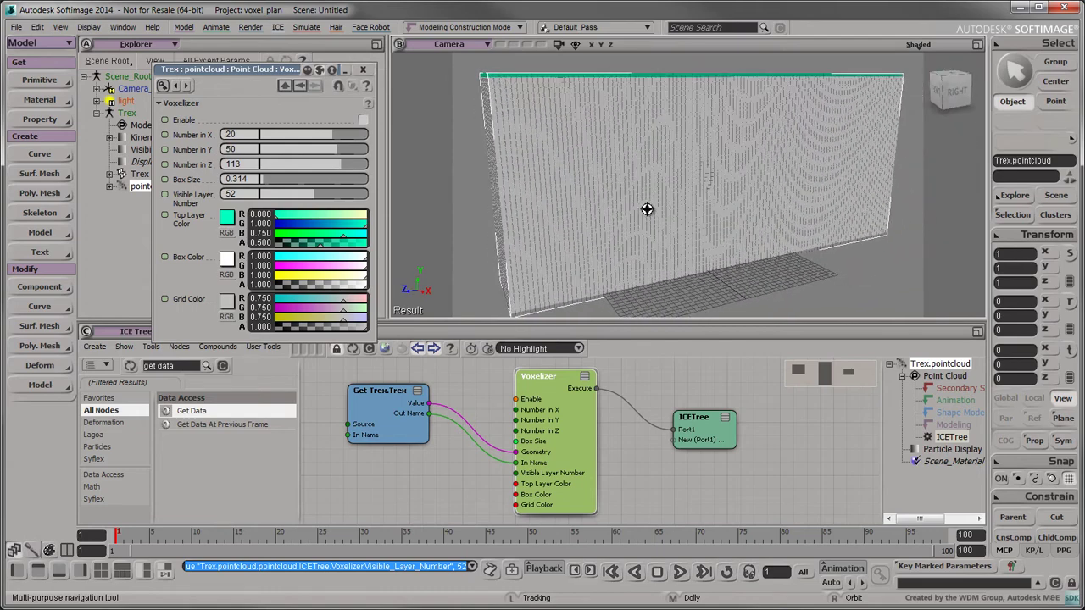
pyautogui.press('space')
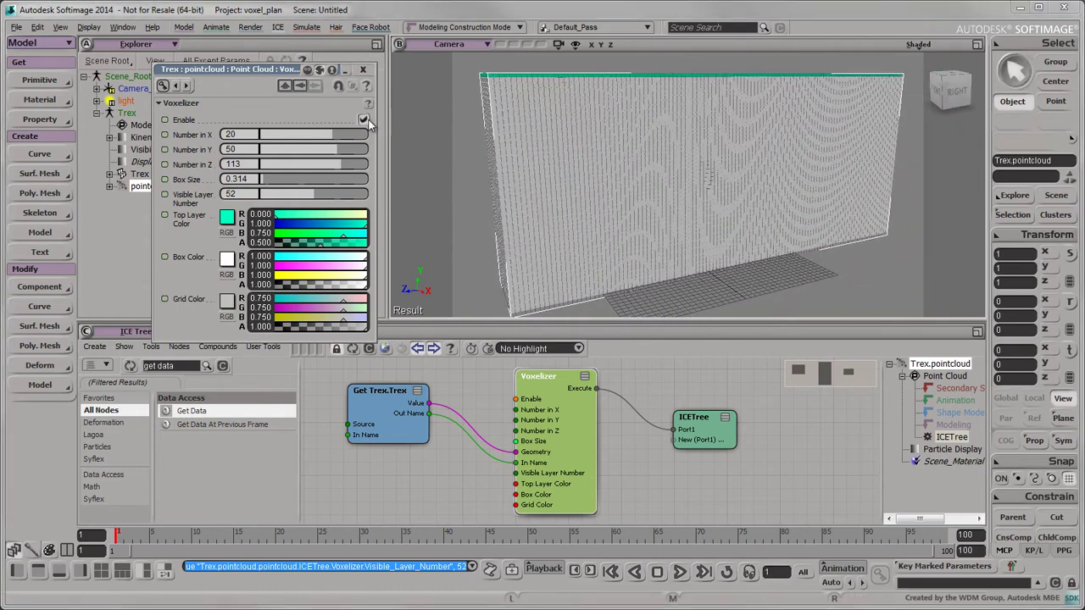
# Enable the Voxelizer and turn off the Trex mesh's View and Render Visibility.
pyautogui.click(362, 119)
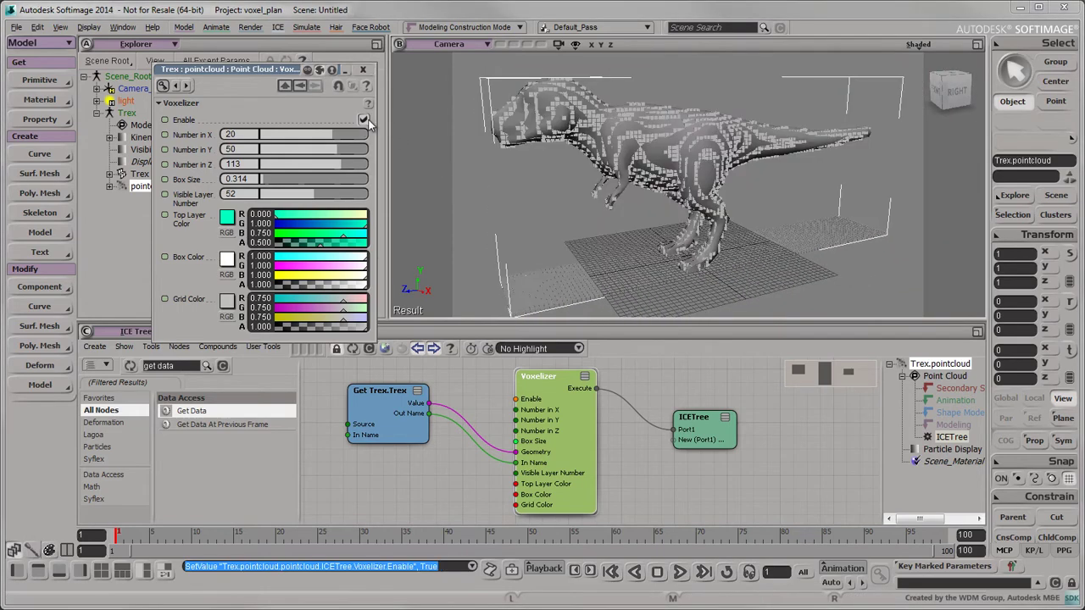
pyautogui.click(363, 70)
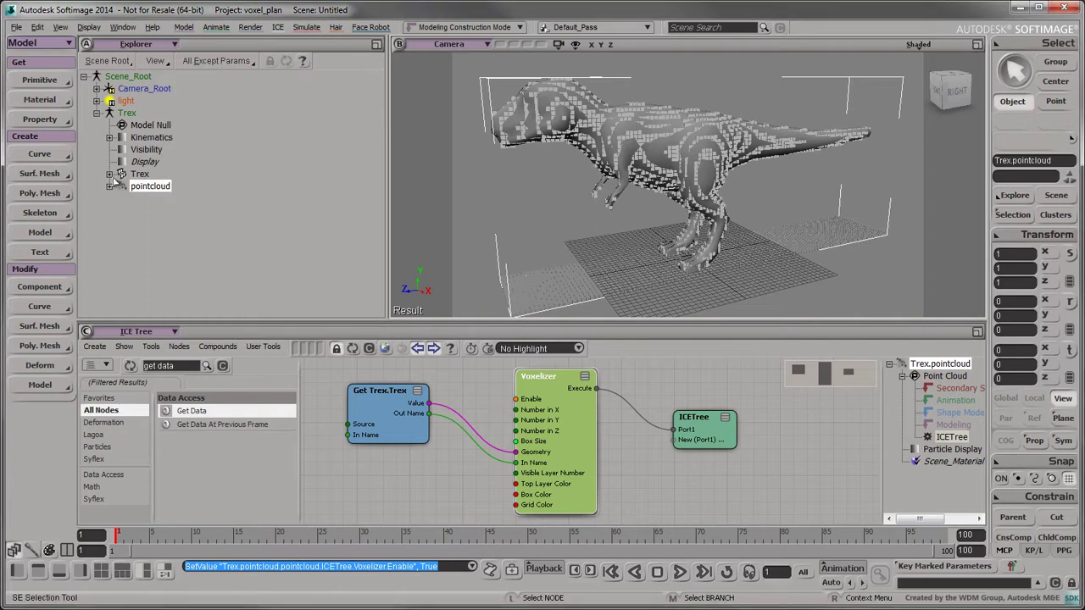
pyautogui.click(110, 176)
pyautogui.doubleClick(161, 225)
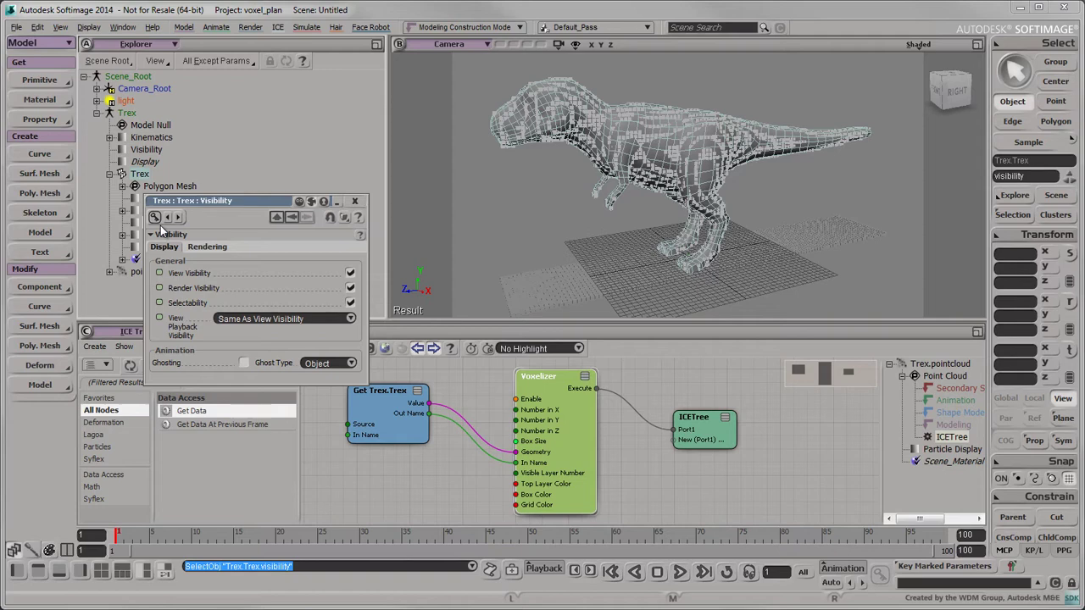
pyautogui.click(350, 273)
pyautogui.click(350, 288)
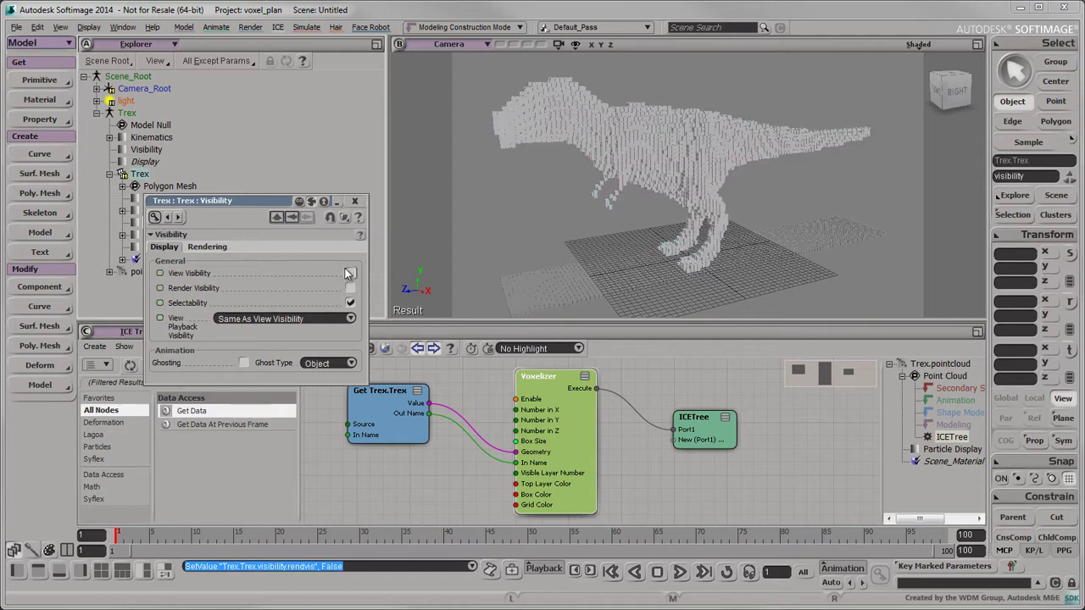
pyautogui.click(356, 201)
pyautogui.press('s')
pyautogui.moveTo(559, 177); pyautogui.dragTo(571, 213, button='right')
pyautogui.click(179, 370)
# Wire a Current Frame node through Round into Visible Layer Number, then scrub to frames 18 and 51.
pyautogui.write('current frame')
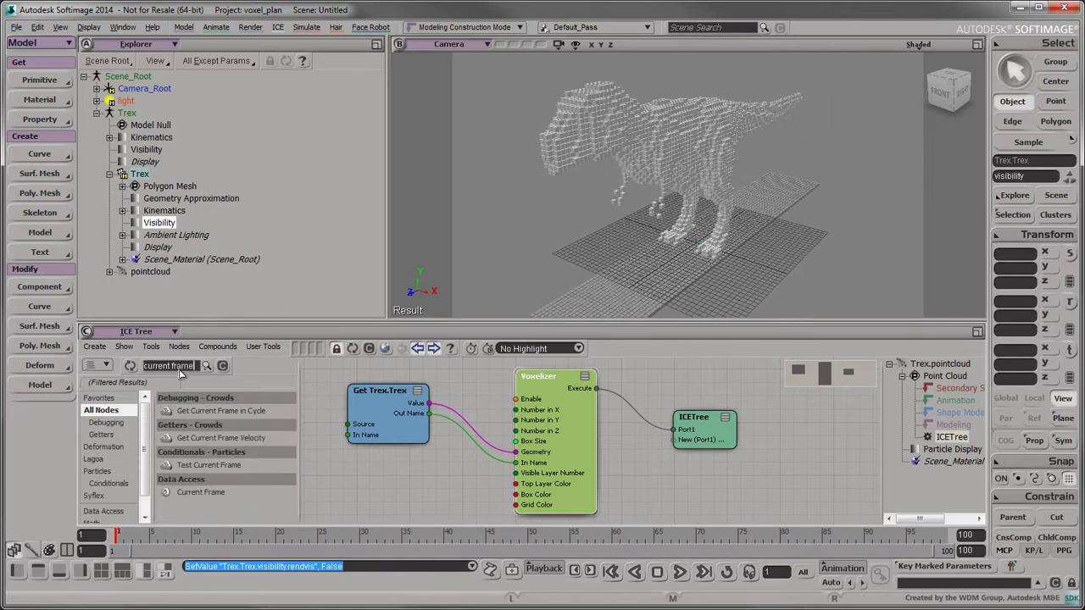
pyautogui.moveTo(208, 491); pyautogui.dragTo(333, 471)
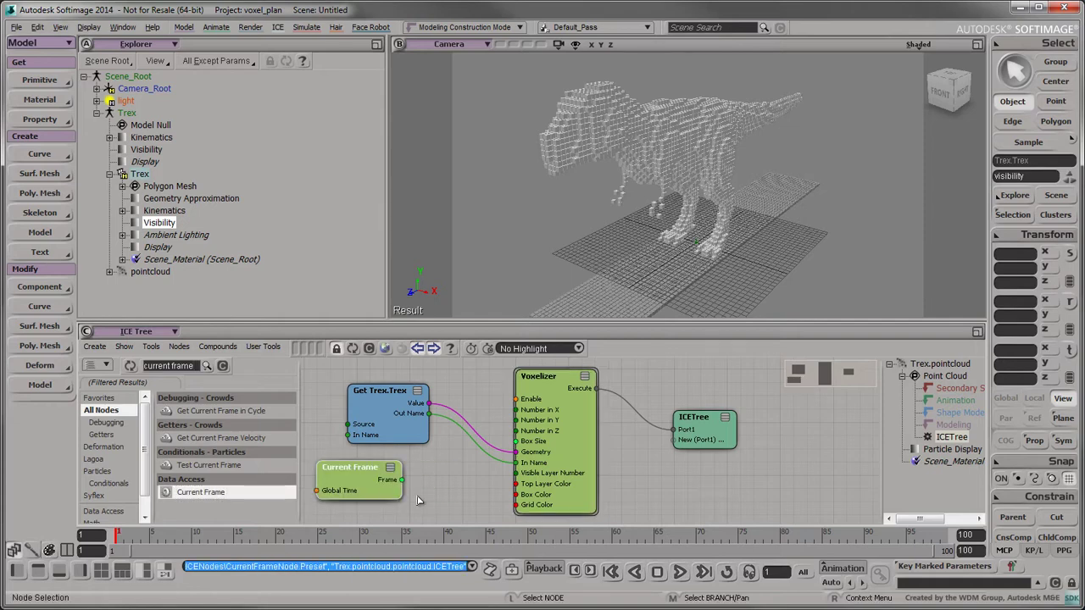
pyautogui.moveTo(401, 481); pyautogui.dragTo(517, 473)
pyautogui.moveTo(479, 407); pyautogui.dragTo(456, 497)
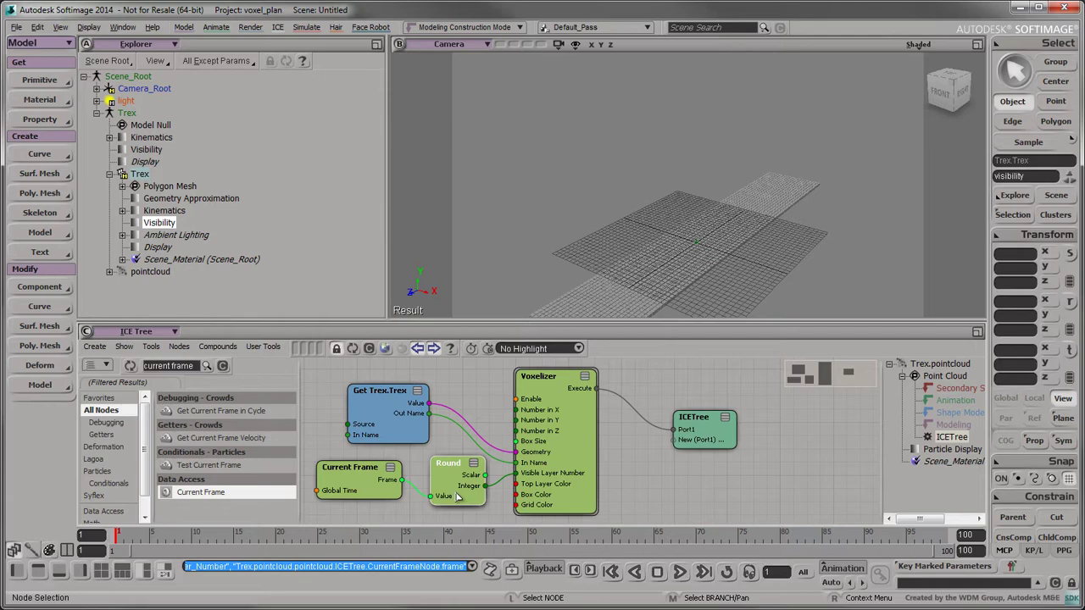
pyautogui.moveTo(117, 536); pyautogui.dragTo(349, 535)
pyautogui.moveTo(421, 532); pyautogui.dragTo(540, 533)
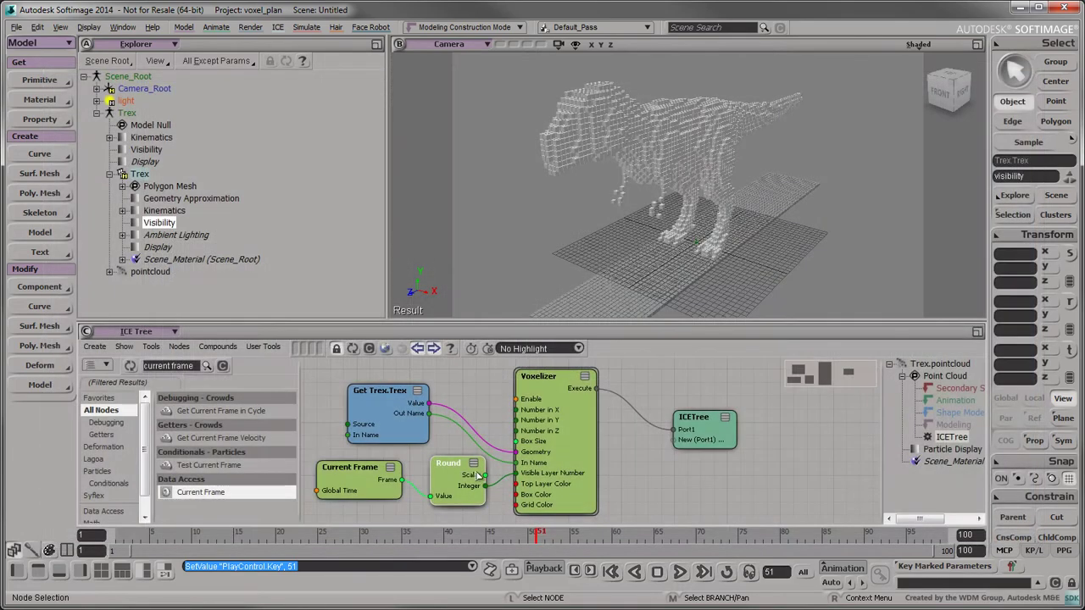
# Create an orthographic camera and set the viewport to look through Ortho.
pyautogui.click(39, 79)
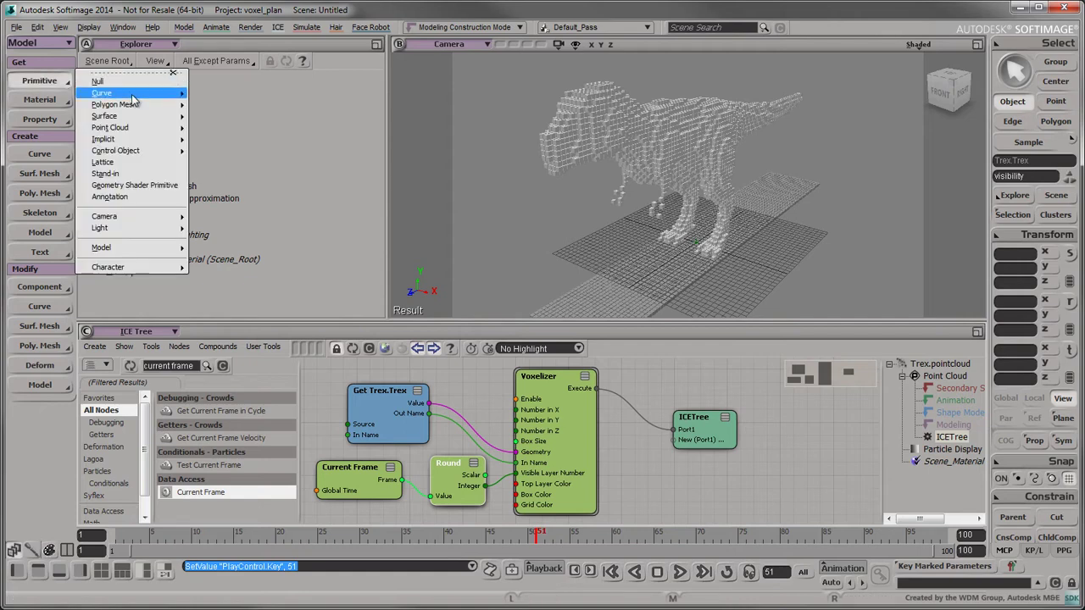
pyautogui.moveTo(155, 222)
pyautogui.click(223, 259)
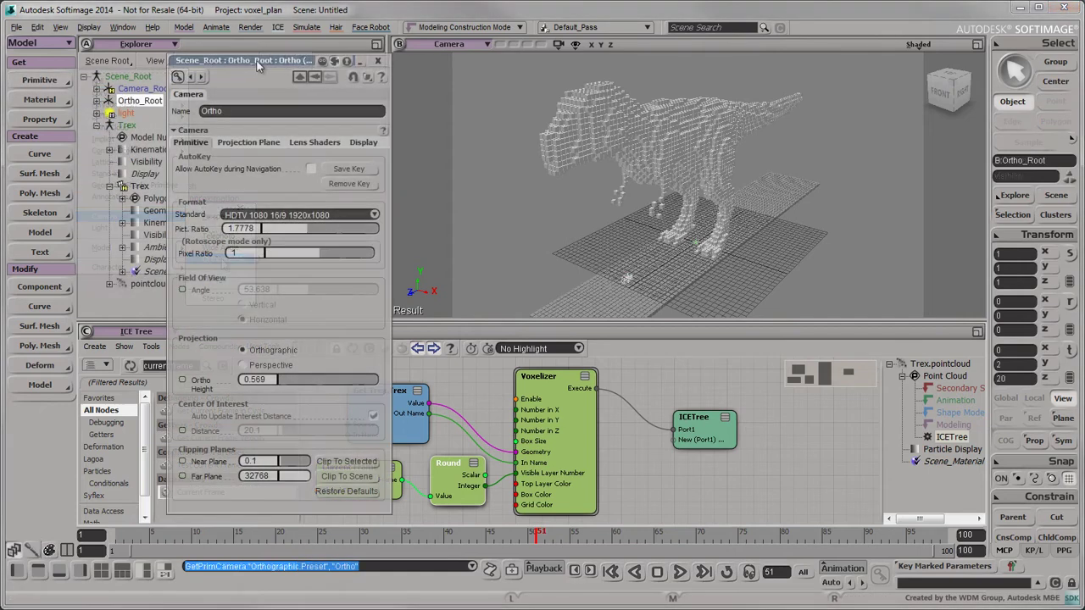
pyautogui.click(380, 65)
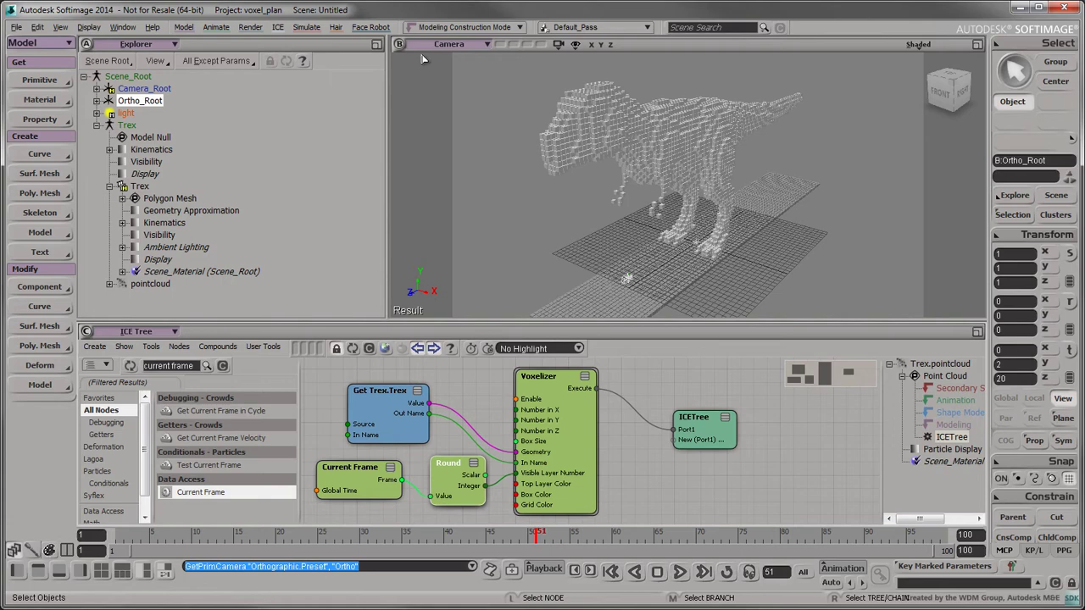
pyautogui.click(447, 44)
pyautogui.moveTo(474, 61)
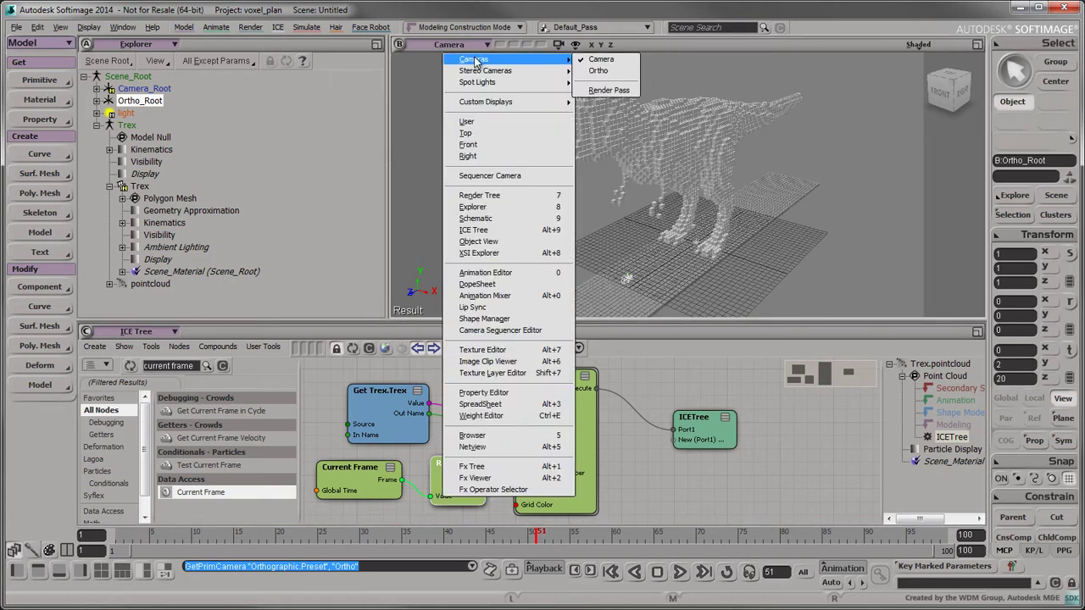
pyautogui.click(603, 73)
# Shade the ortho view with headlight, view it from the top and roll it 90°.
pyautogui.click(918, 44)
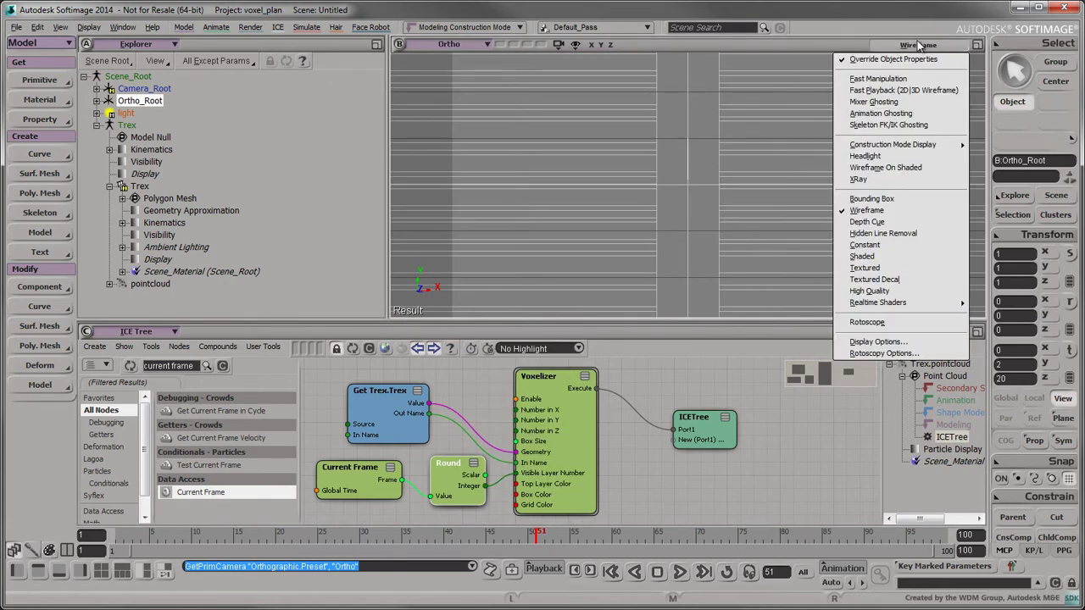
pyautogui.click(878, 258)
pyautogui.click(919, 46)
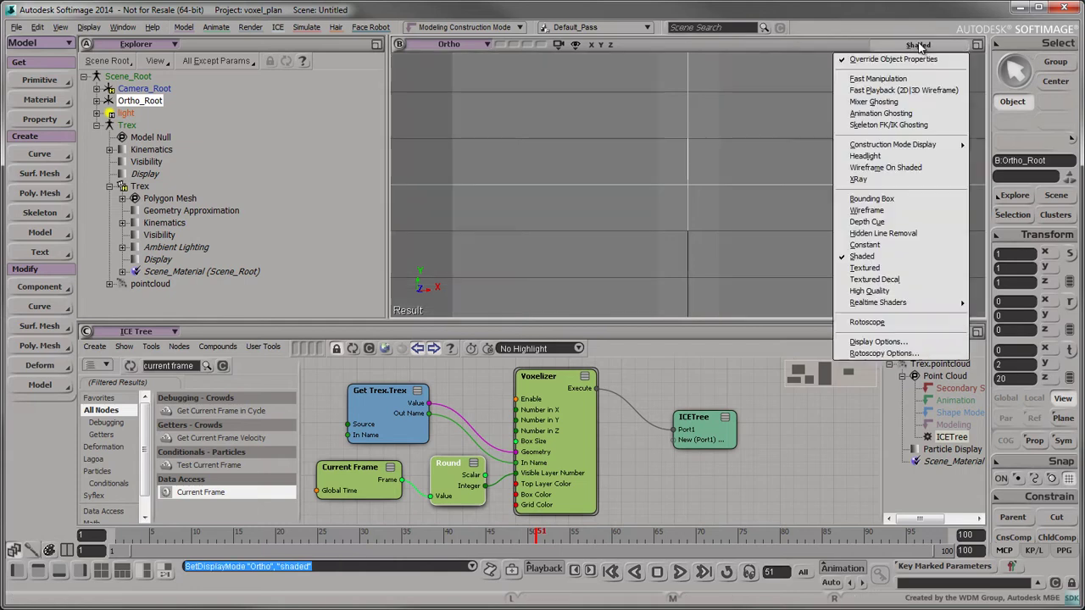
pyautogui.click(917, 156)
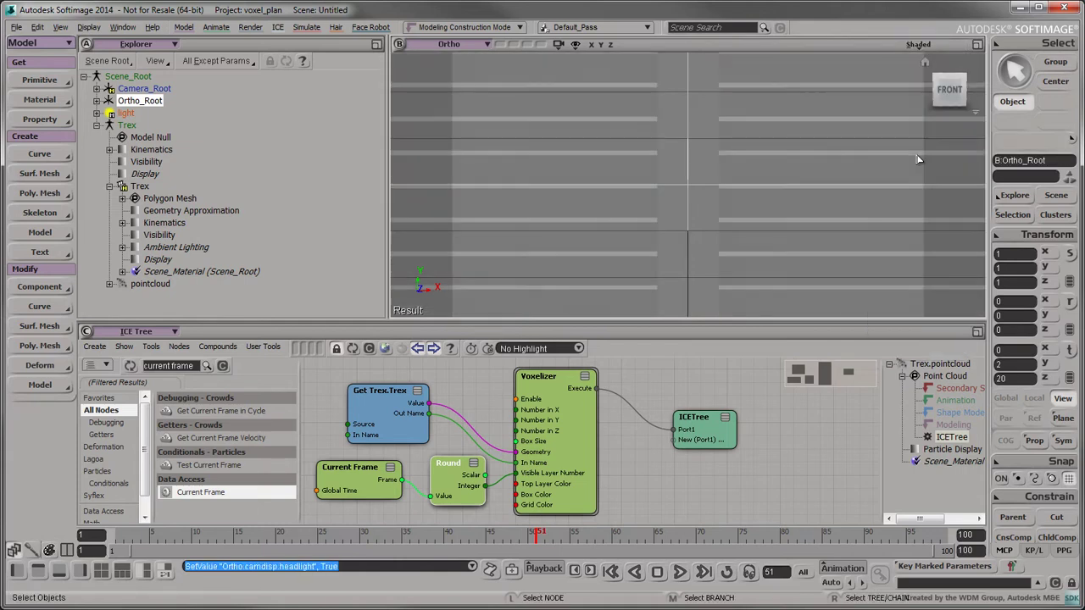
pyautogui.click(949, 81)
pyautogui.click(948, 78)
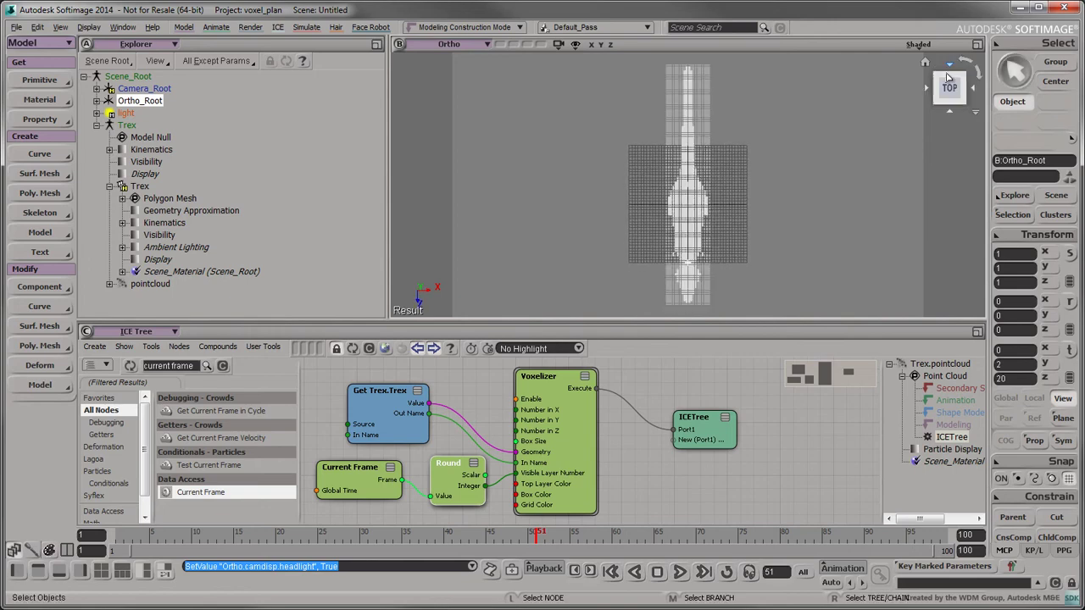
pyautogui.click(976, 73)
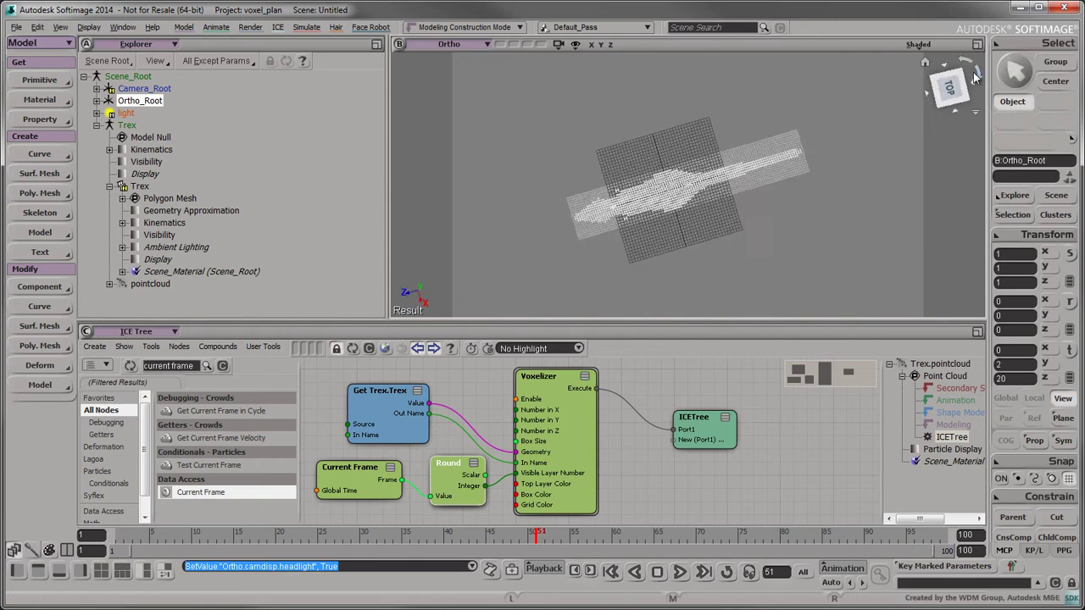
# Frame the voxel T-rex in an enlarged viewport and set the Voxelizer Box Size to 0.5.
pyautogui.click(737, 132)
pyautogui.press('a')
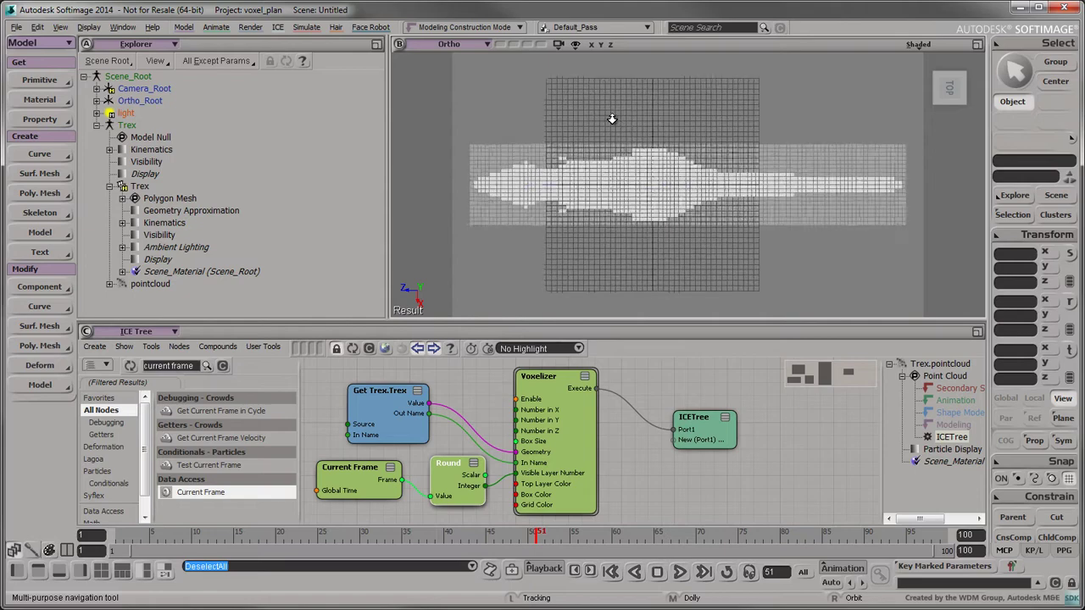
pyautogui.moveTo(327, 218); pyautogui.dragTo(322, 218)
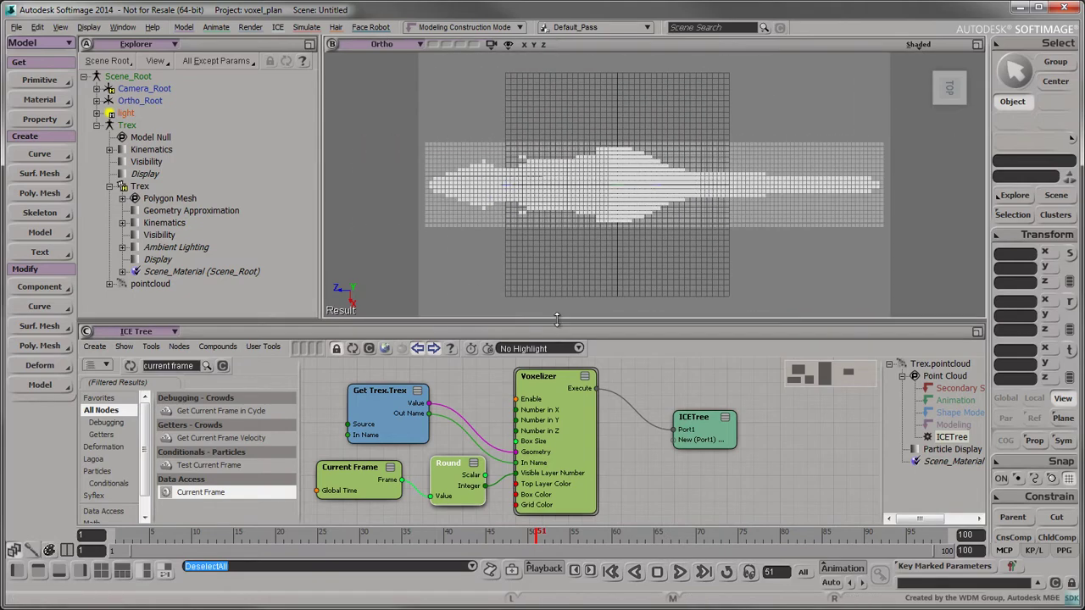
pyautogui.moveTo(356, 323); pyautogui.dragTo(356, 383)
pyautogui.scroll(1, 631, 259)
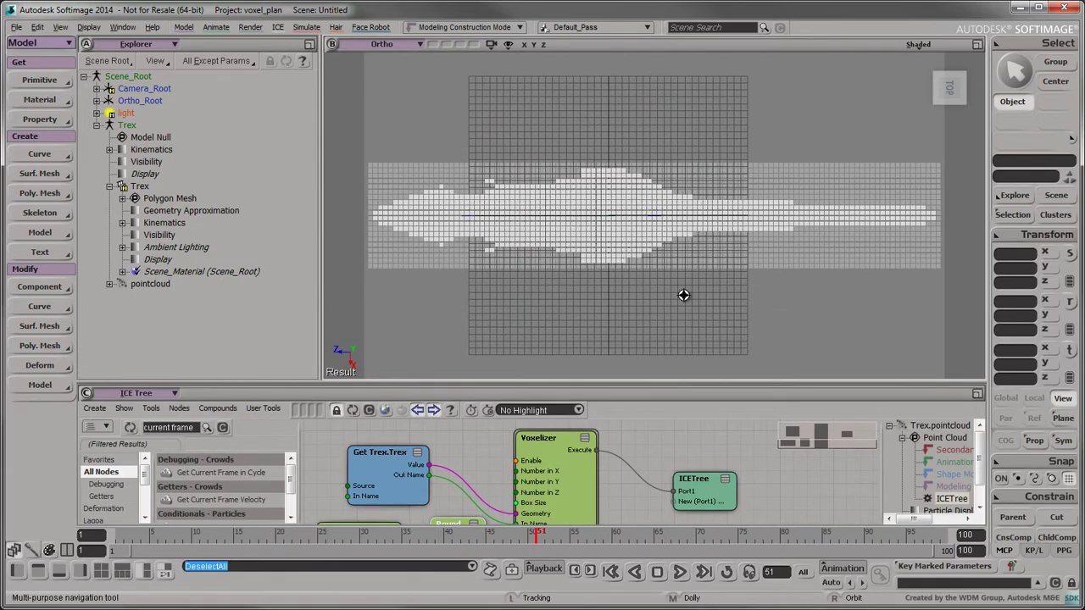
pyautogui.doubleClick(583, 483)
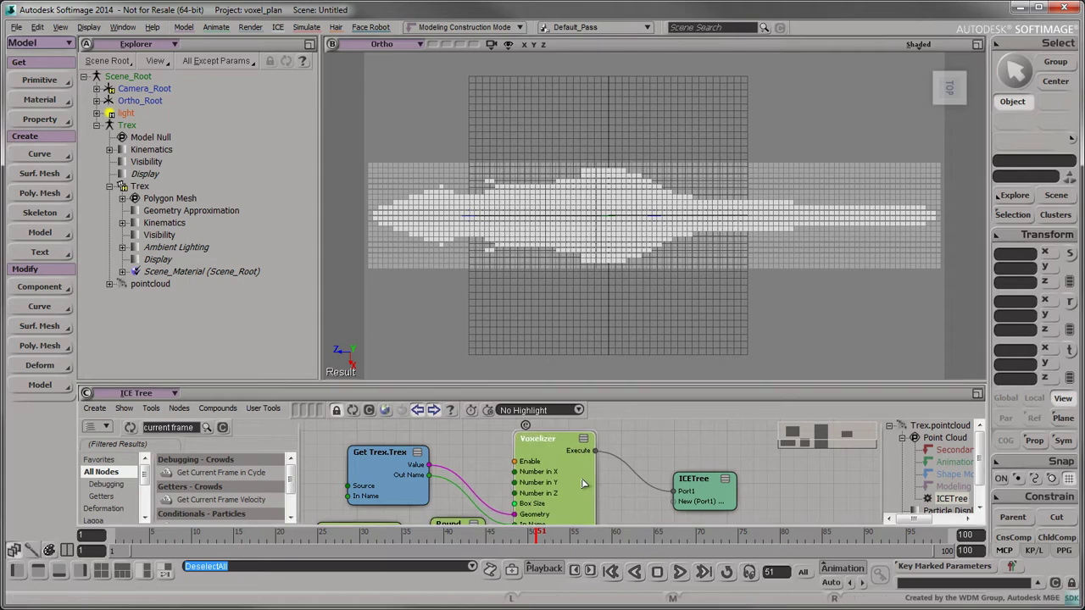
pyautogui.write('0')
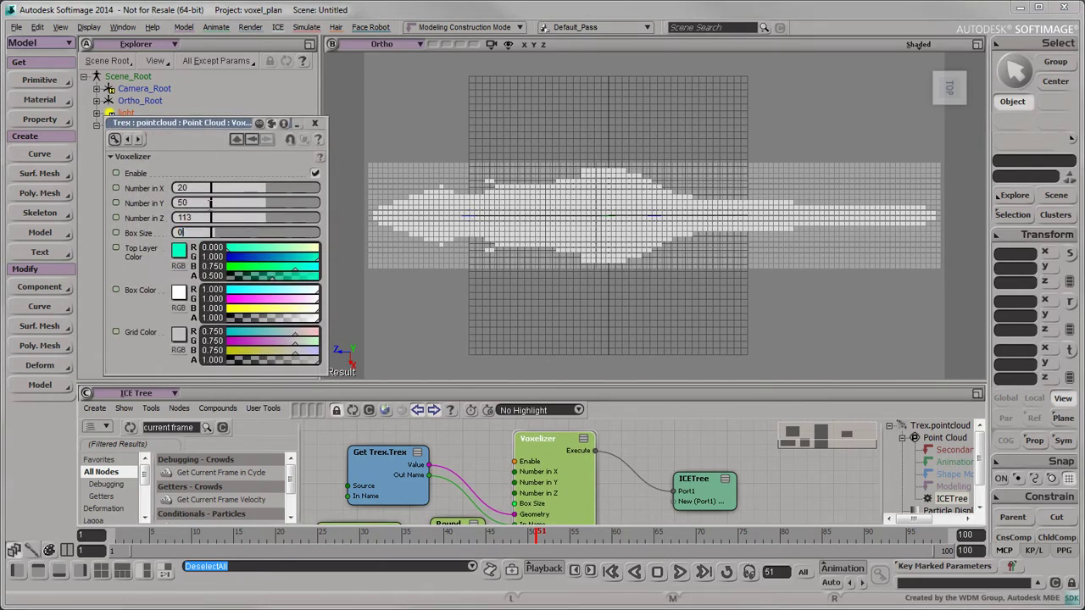
pyautogui.write('.5')
pyautogui.press('Return')
# Set Number in X, Y, Z to 14, 35 and 75, then scrub the timeline.
pyautogui.click(190, 188)
pyautogui.write('14')
pyautogui.press('Return')
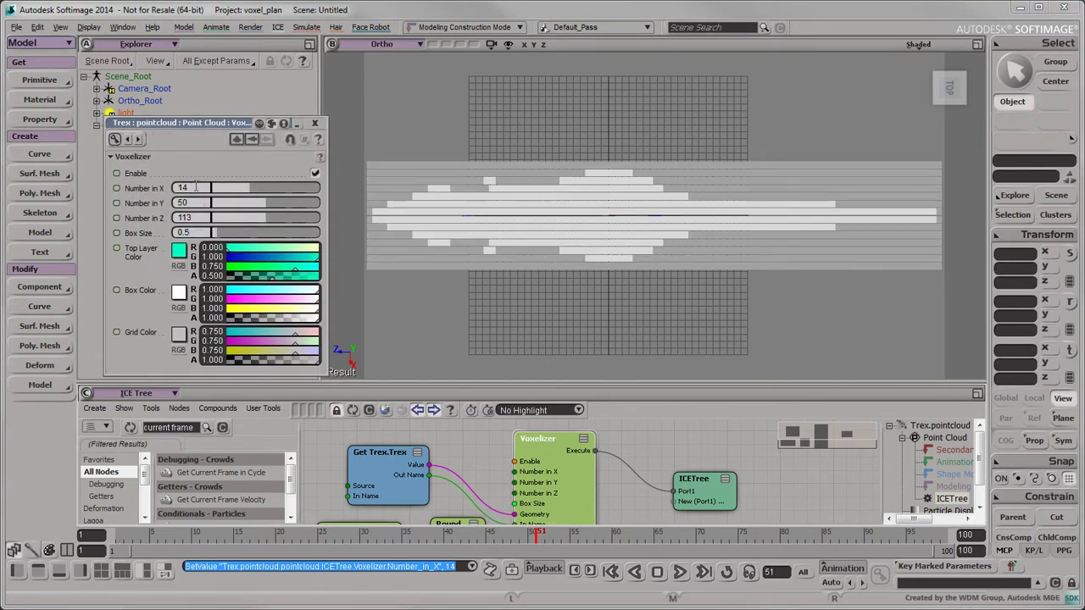
pyautogui.write('35')
pyautogui.press('Return')
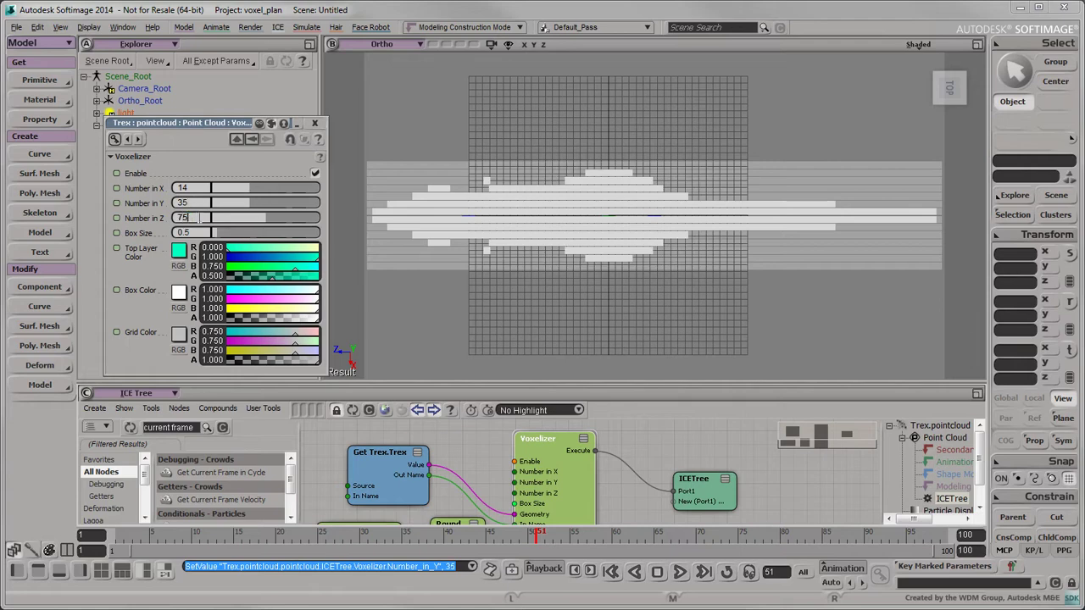
pyautogui.click(200, 218)
pyautogui.write('75')
pyautogui.press('Return')
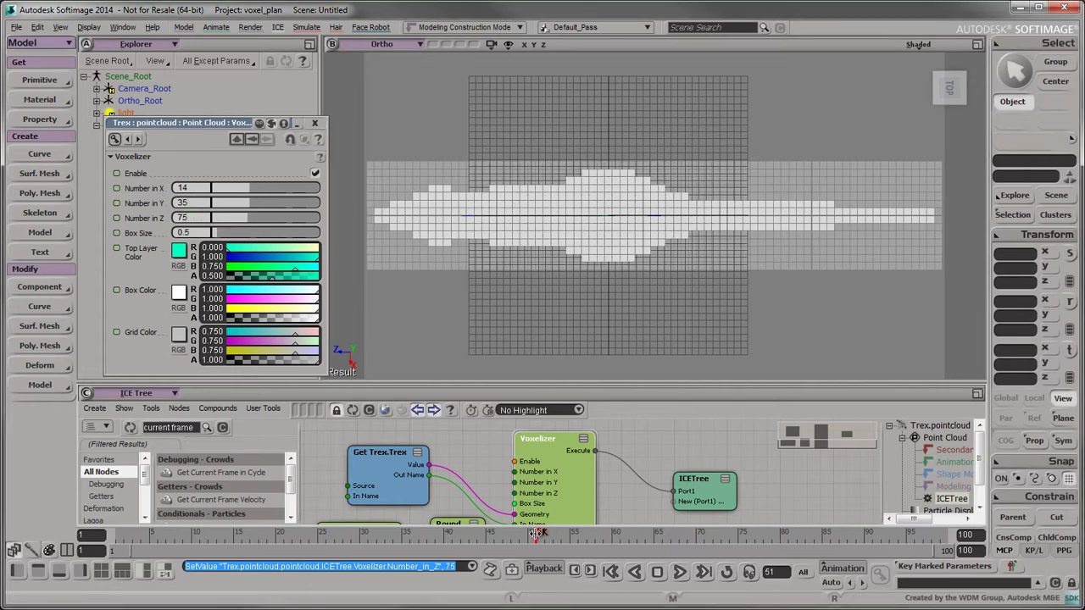
pyautogui.moveTo(421, 537); pyautogui.dragTo(396, 534)
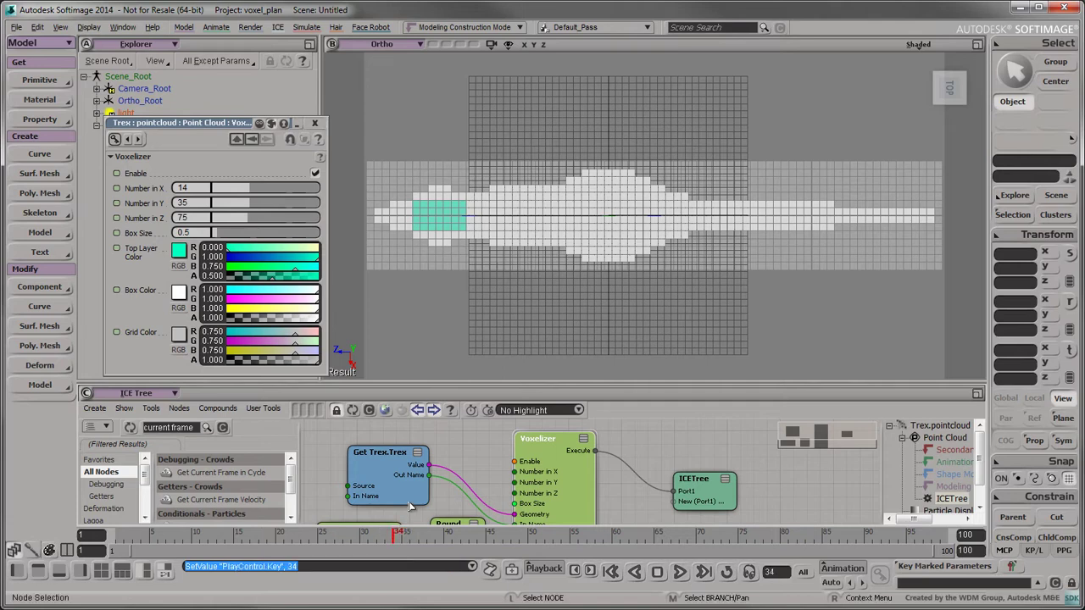
# Turn off View Visibility for Ortho_Root and Ortho_Interest.
pyautogui.click(314, 123)
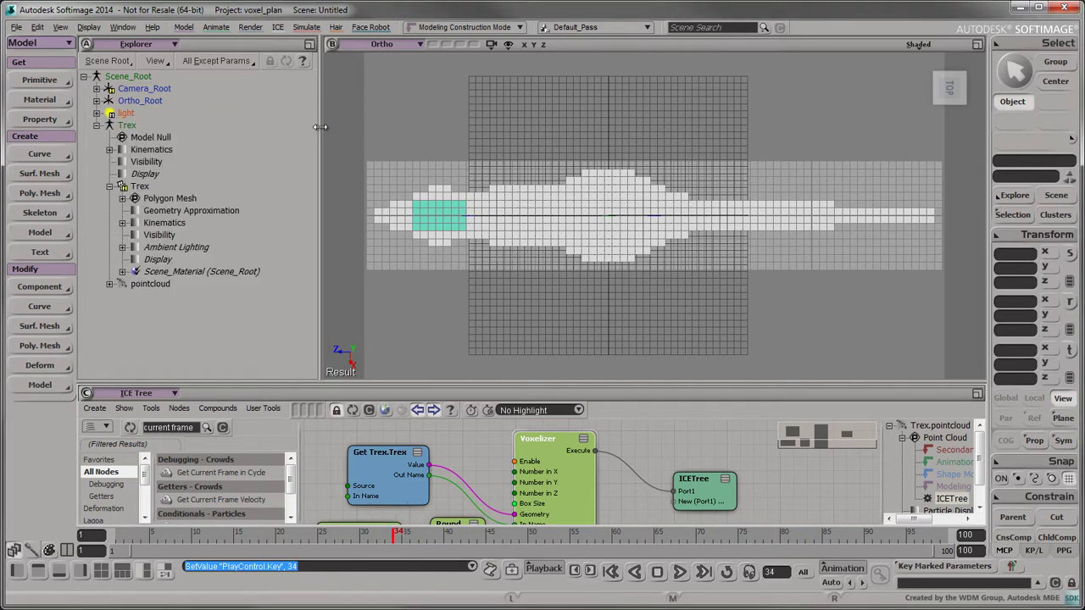
pyautogui.click(97, 100)
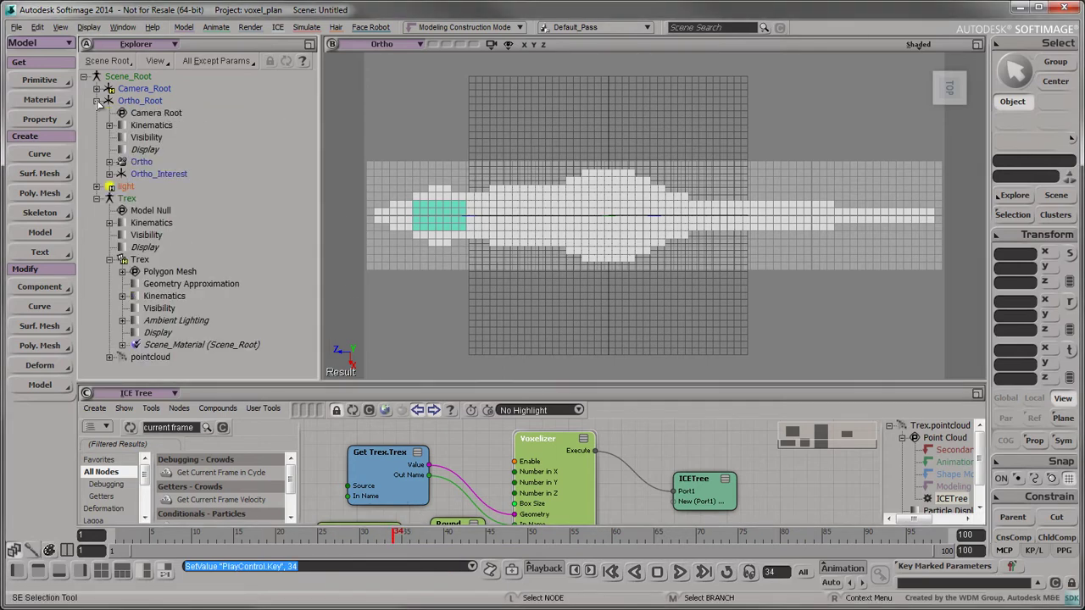
pyautogui.click(146, 138)
pyautogui.click(373, 133)
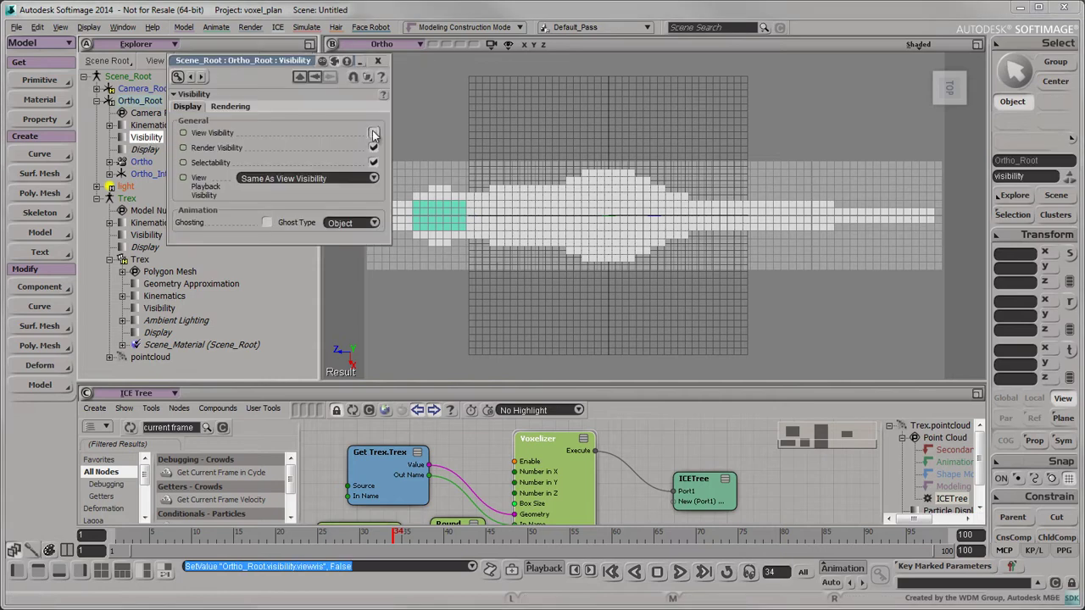
pyautogui.click(378, 62)
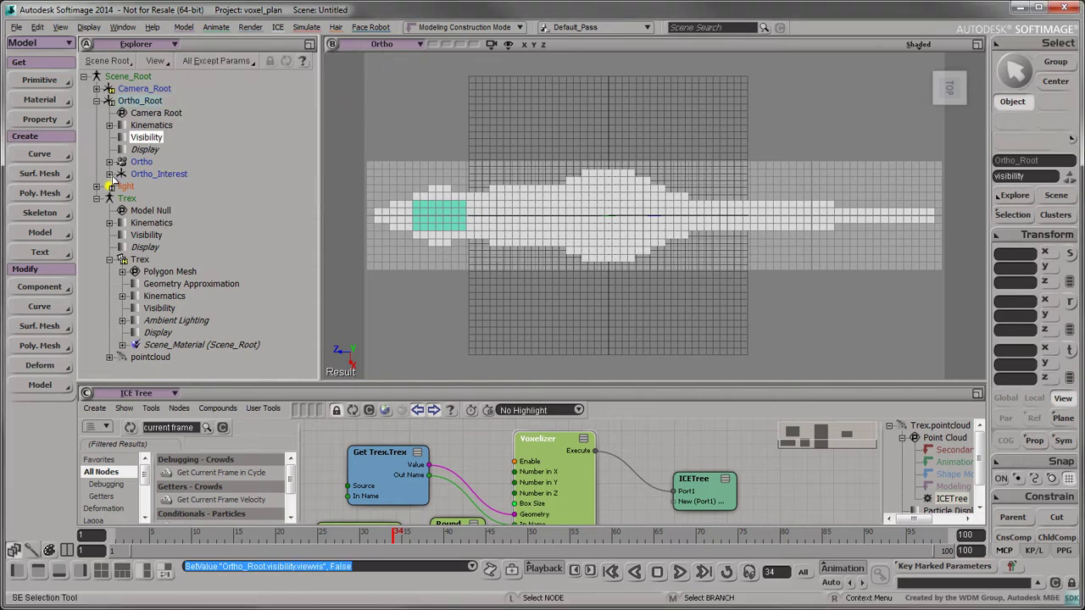
pyautogui.click(110, 174)
pyautogui.click(155, 210)
pyautogui.click(373, 133)
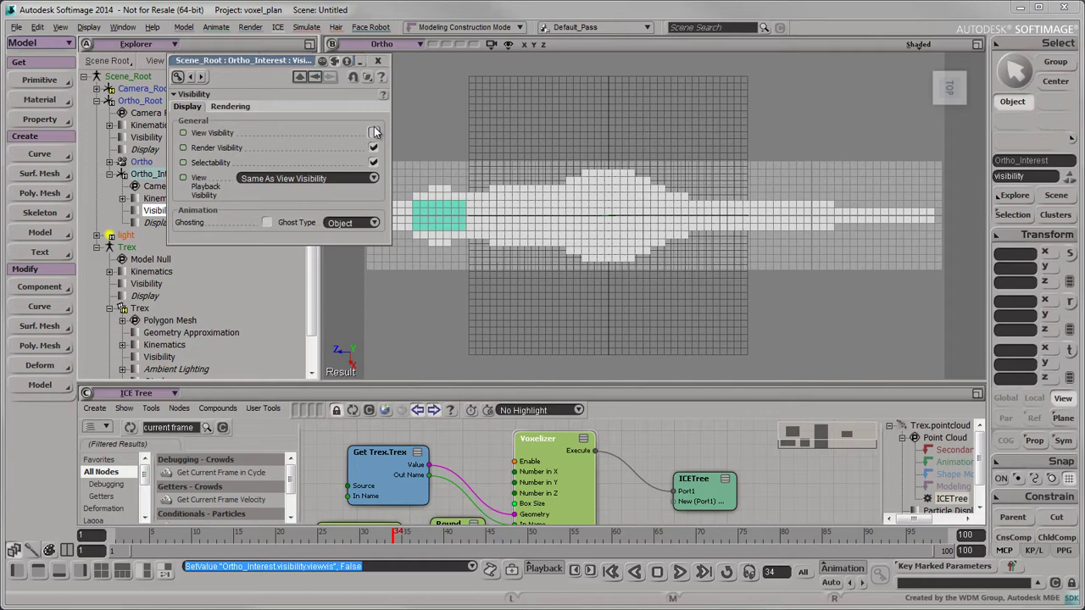
pyautogui.click(379, 62)
# Turn off View Visibility for the Trex mesh.
pyautogui.click(146, 284)
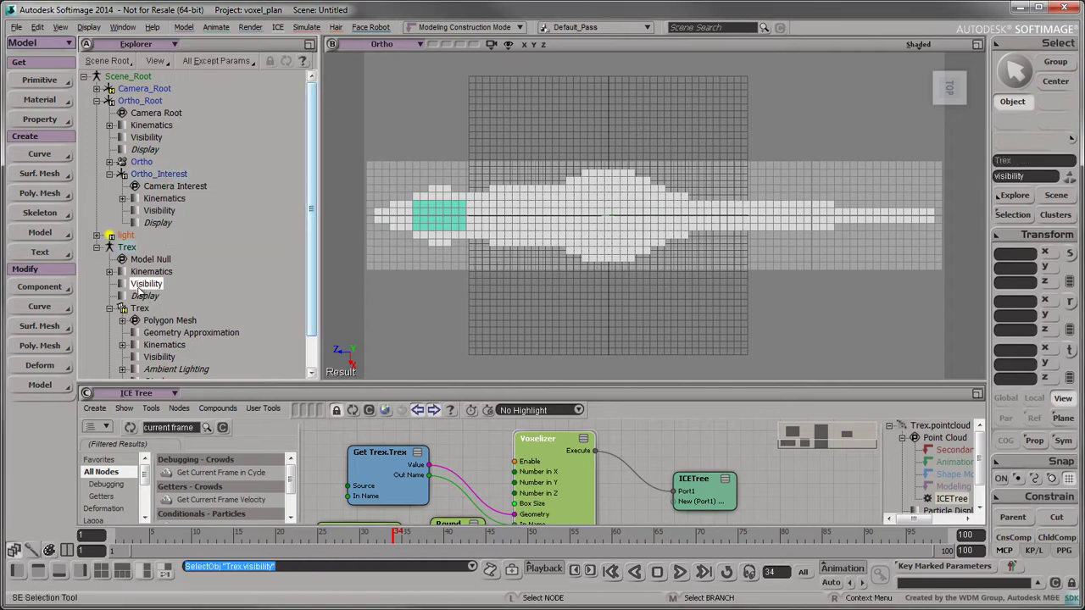
pyautogui.click(373, 133)
pyautogui.click(379, 61)
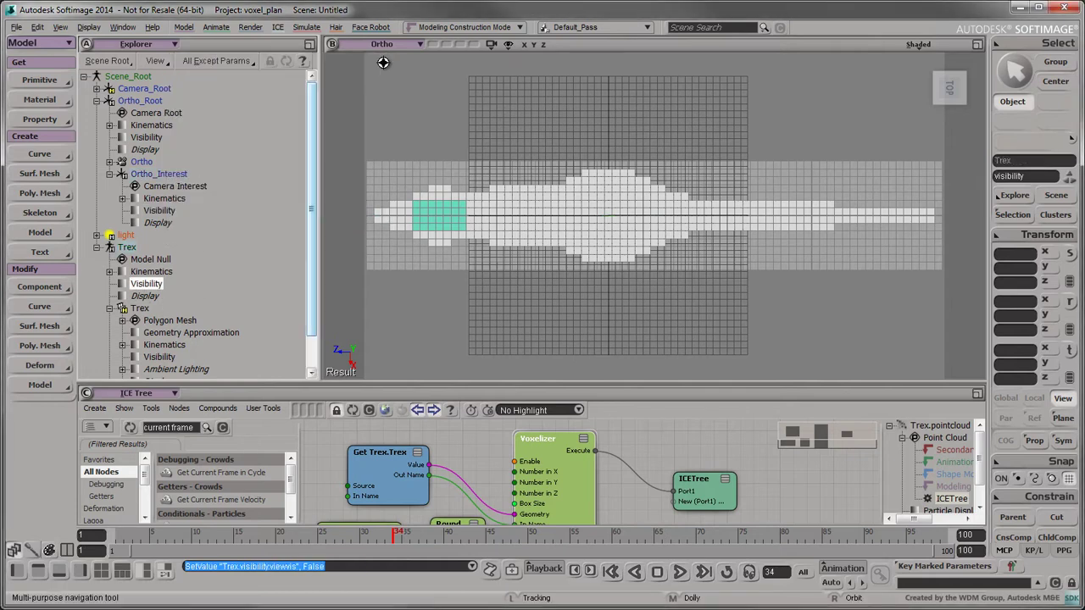
pyautogui.click(251, 27)
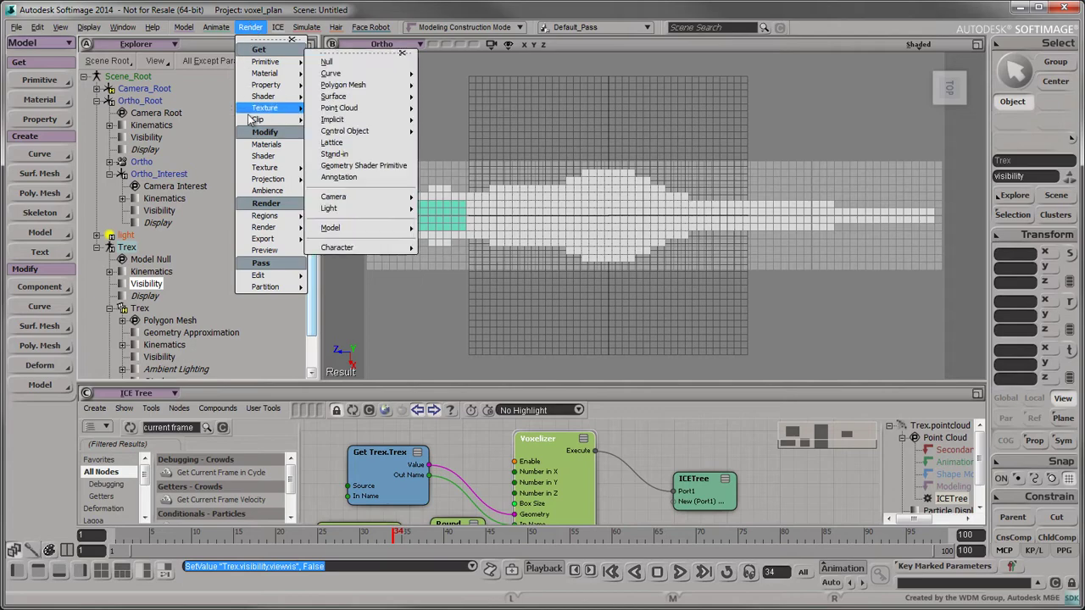
# In the Render Manager, switch the pass to the Hardware Renderer with JPEG output for the Main channel.
pyautogui.moveTo(280, 228)
pyautogui.click(363, 363)
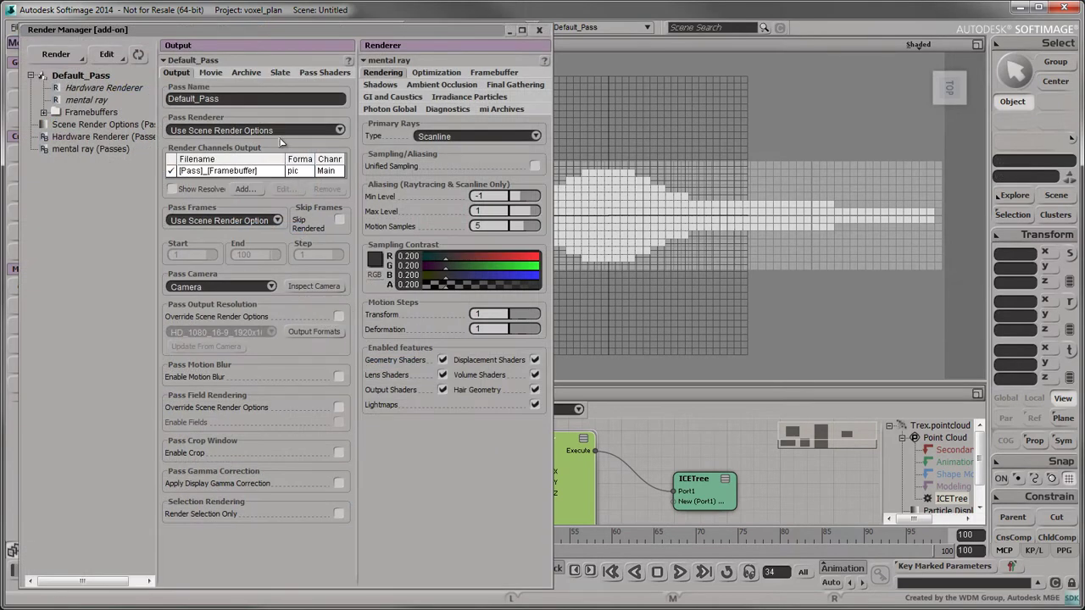
pyautogui.click(283, 131)
pyautogui.click(293, 107)
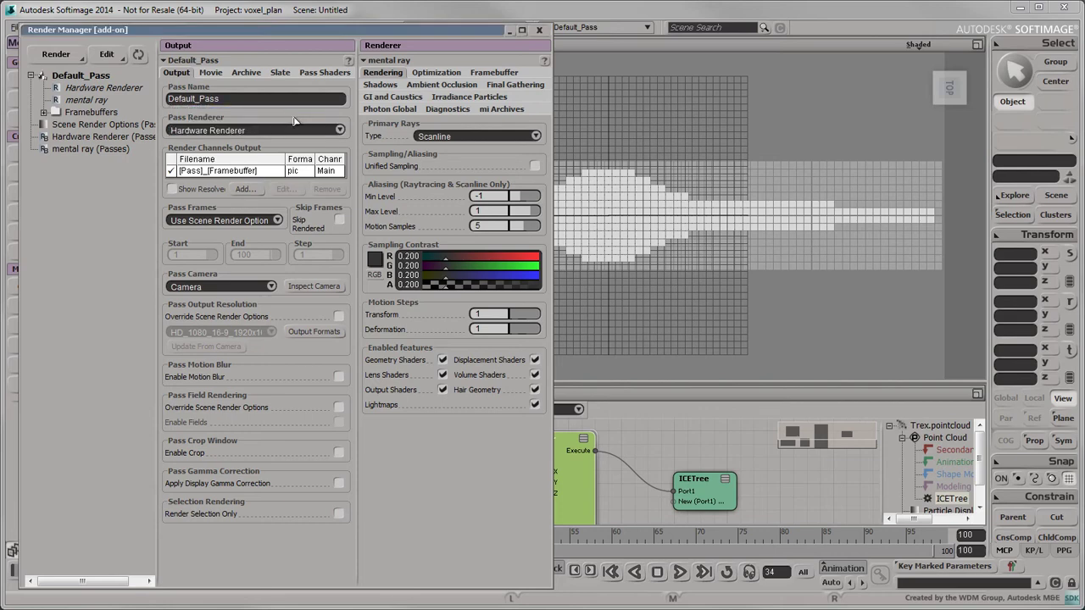
pyautogui.click(305, 174)
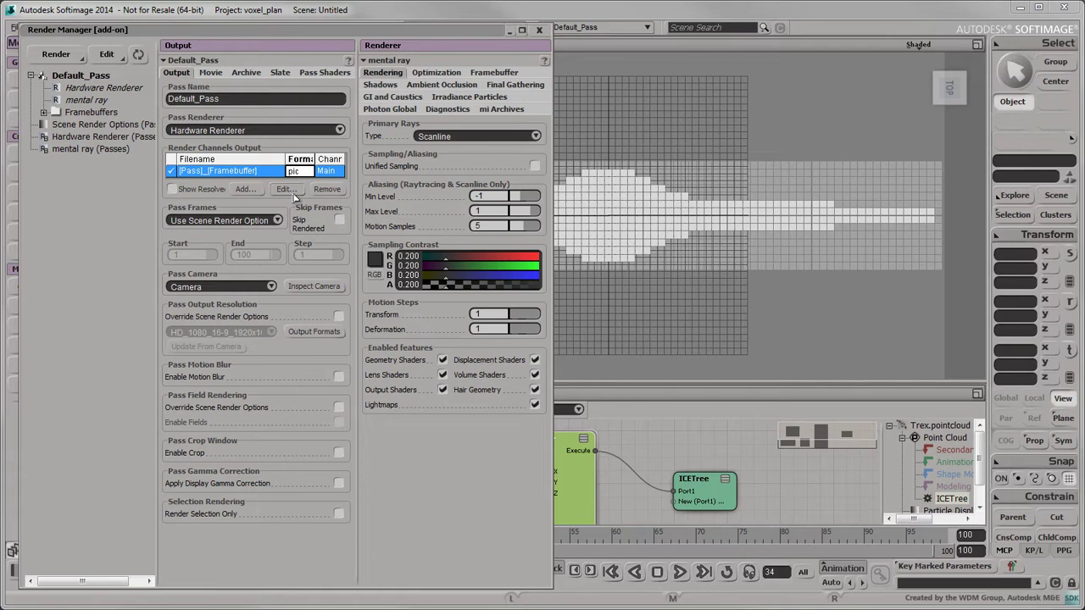
pyautogui.click(284, 190)
pyautogui.click(426, 313)
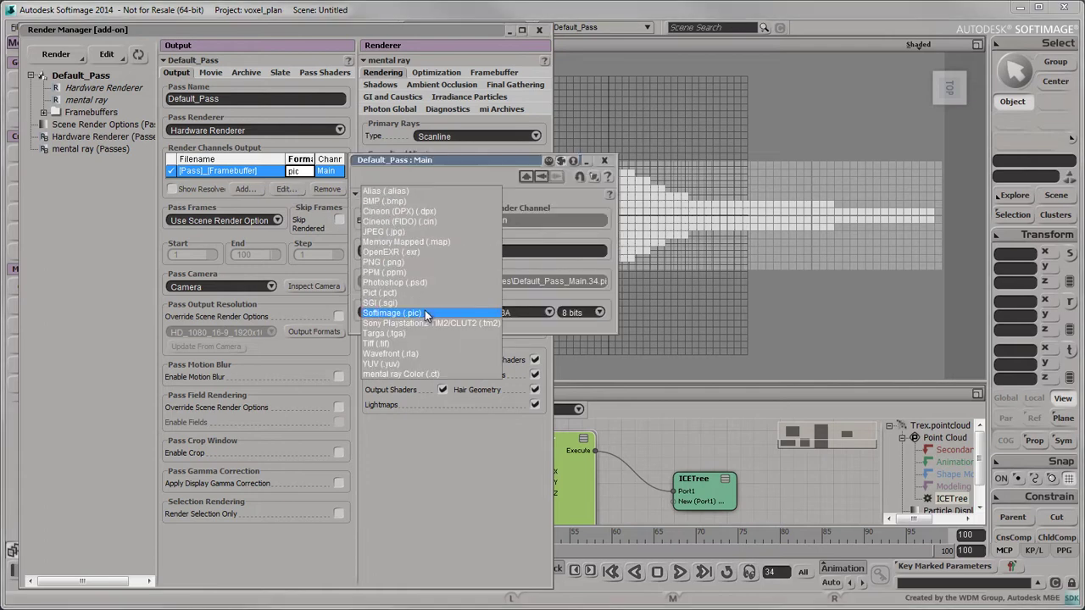
pyautogui.click(412, 237)
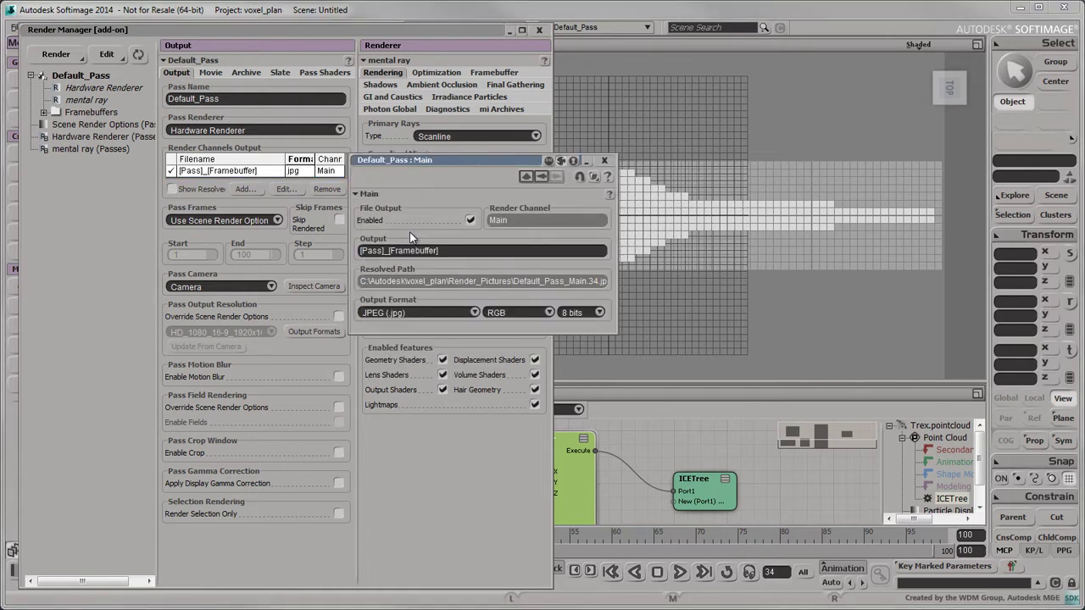
pyautogui.click(605, 160)
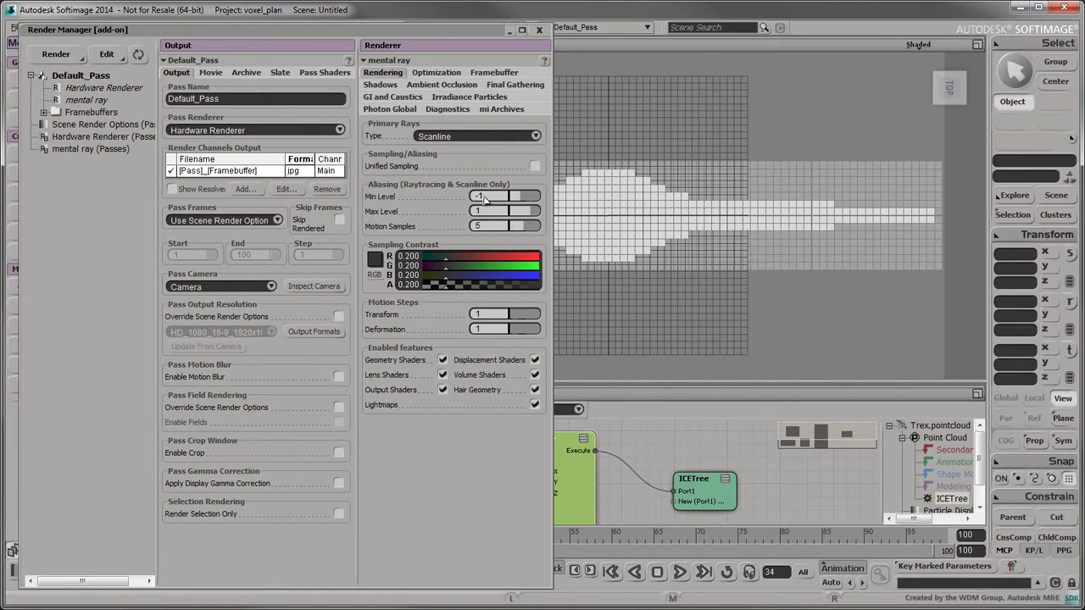
# Set the pass to render frame range 1–36 through the Ortho camera.
pyautogui.click(265, 222)
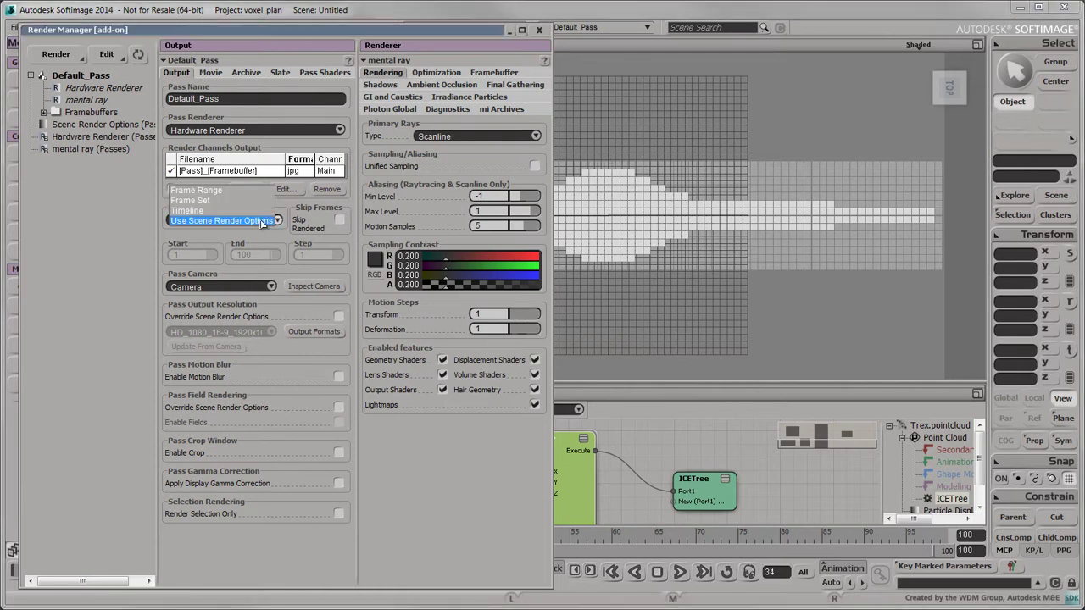
pyautogui.click(253, 191)
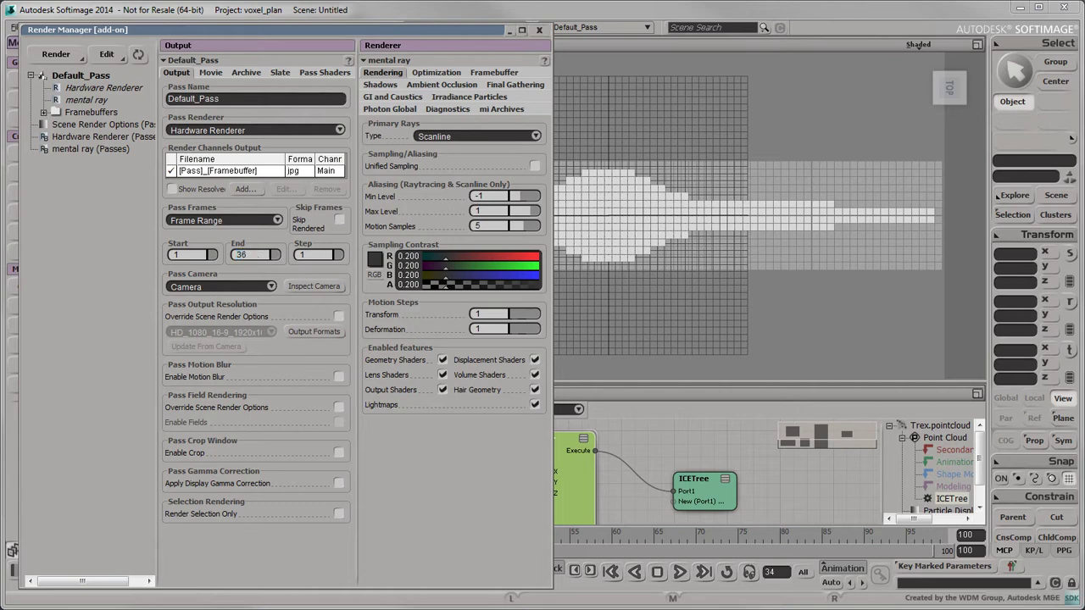
pyautogui.click(250, 288)
pyautogui.click(246, 301)
# Make the Hardware Renderer background white and render the current pass to image files.
pyautogui.click(122, 88)
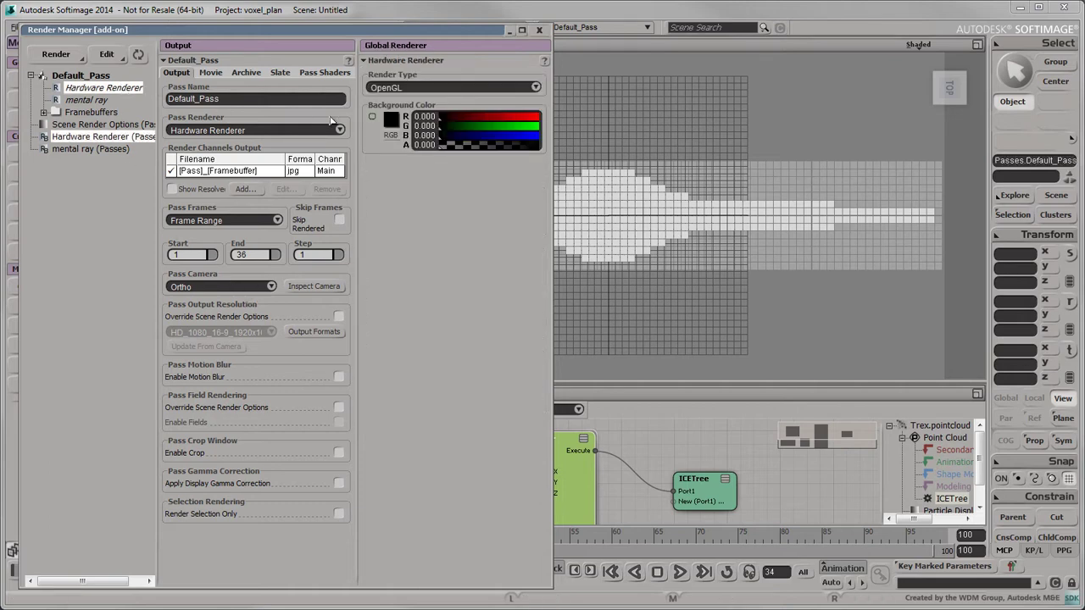
pyautogui.write('1')
pyautogui.press('Return')
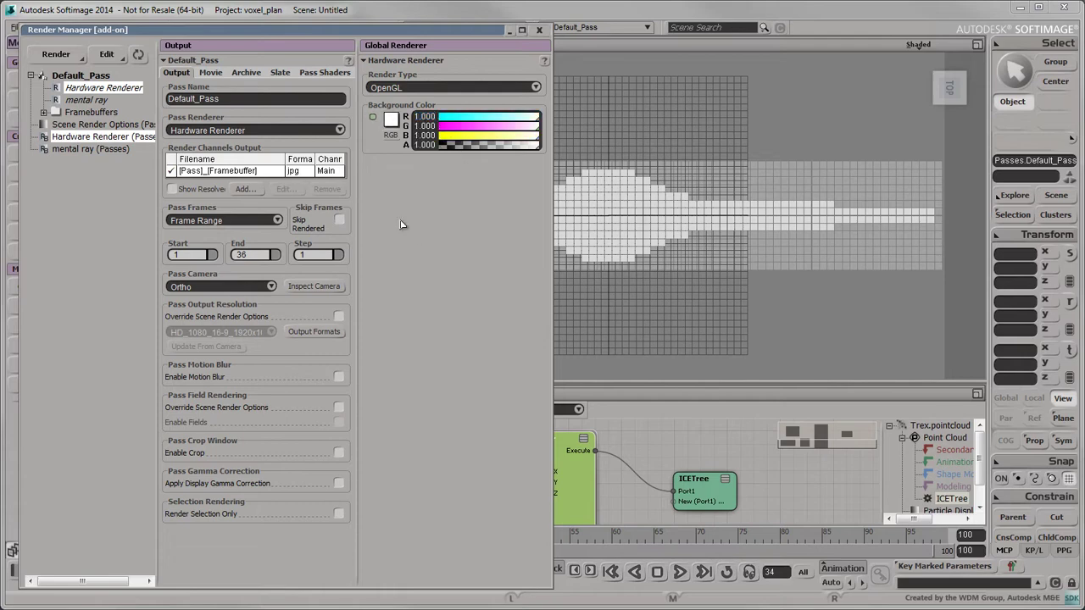
pyautogui.click(78, 54)
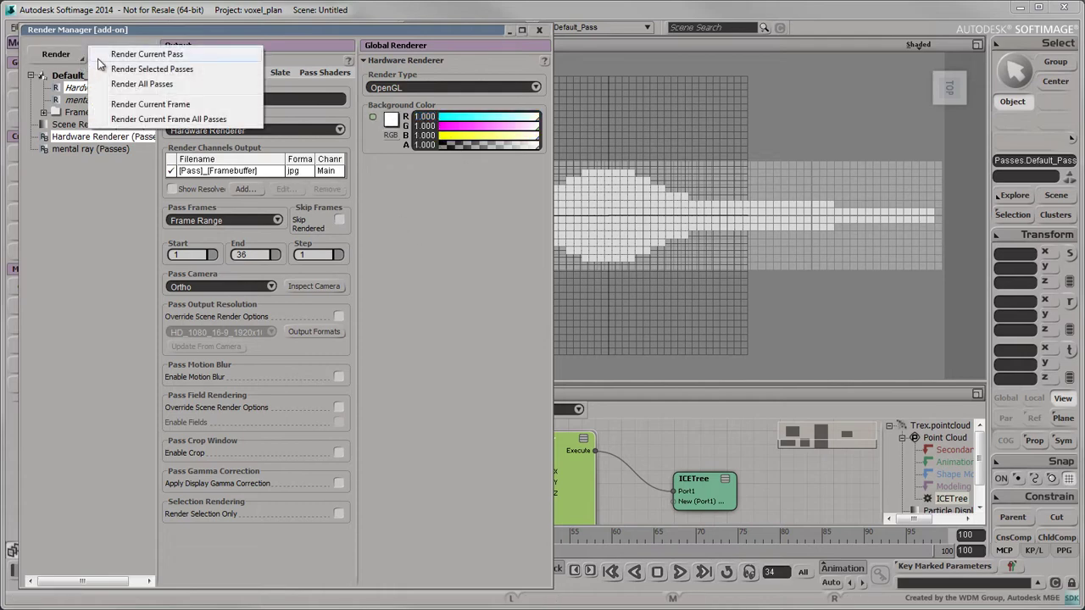
pyautogui.click(111, 56)
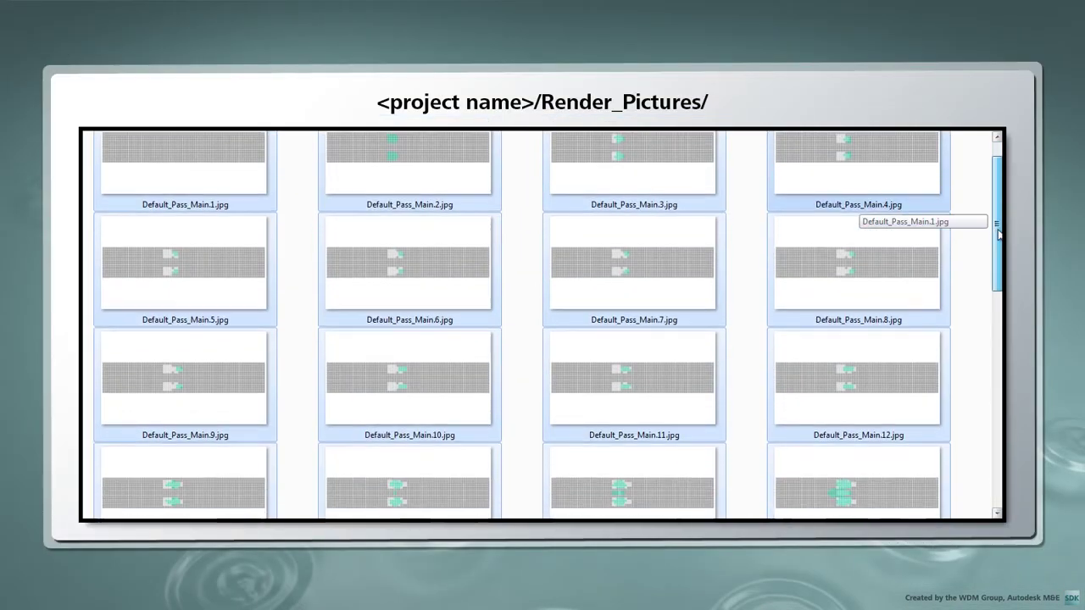
# Scroll through the Default_Pass_Main.1–.36 JPG thumbnails to check the T-rex build-up.
pyautogui.moveTo(999, 235); pyautogui.dragTo(996, 462)
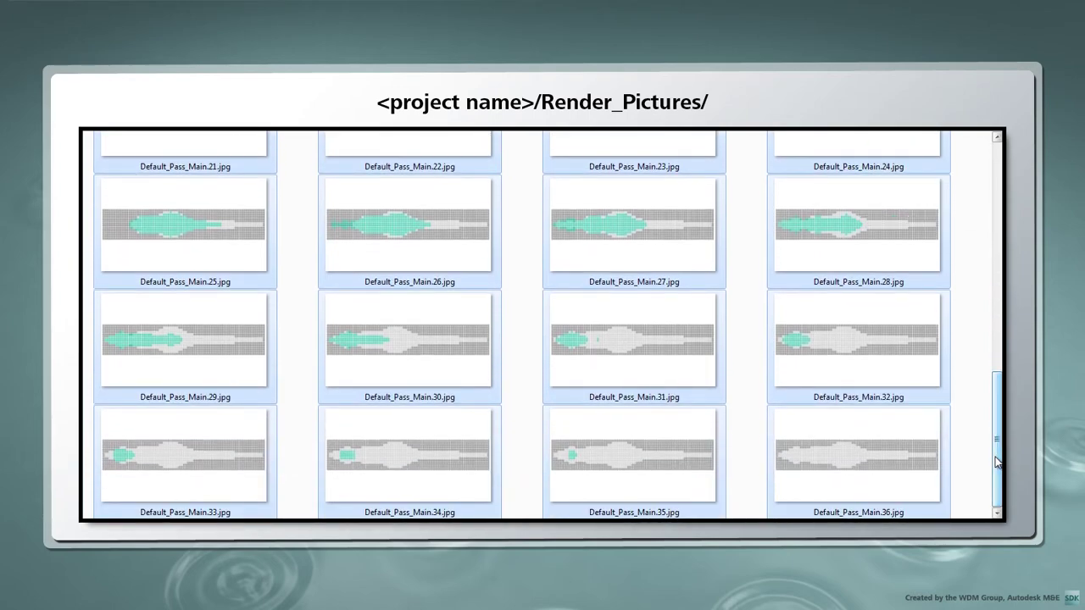